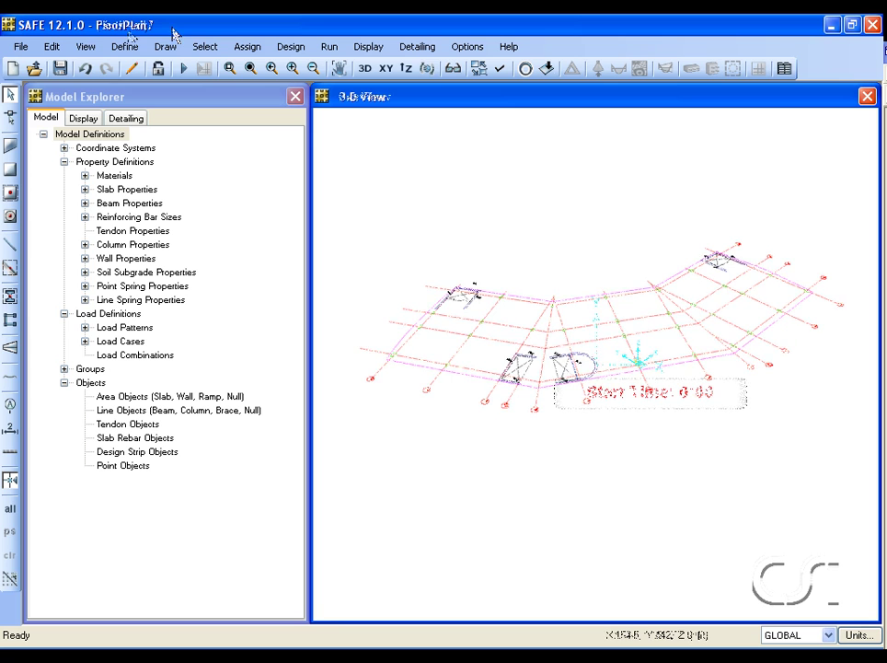
Import the DXF drawing FloorPlan7.dxf as an architectural plan
left_click(22, 47)
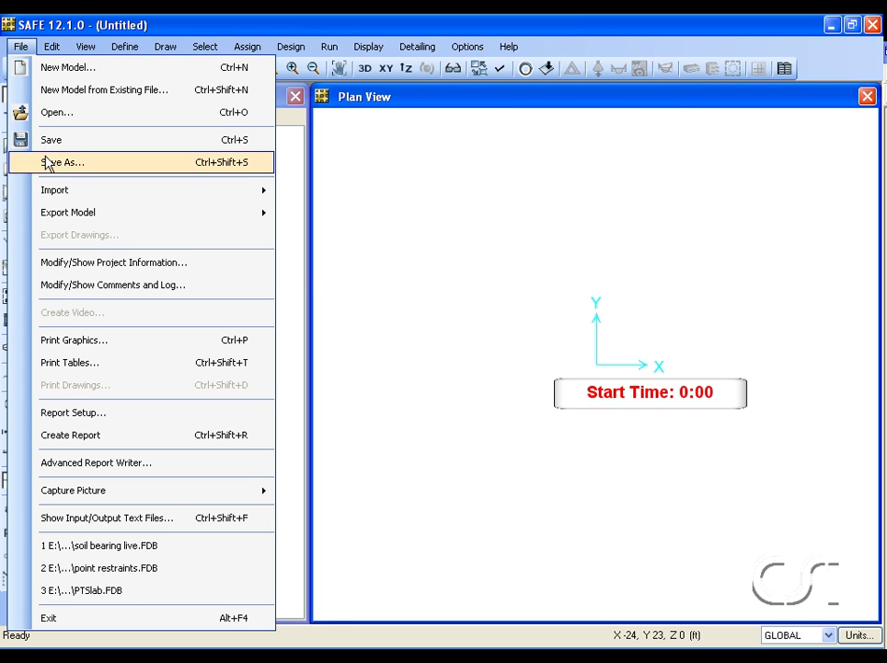
mouse_move(55, 191)
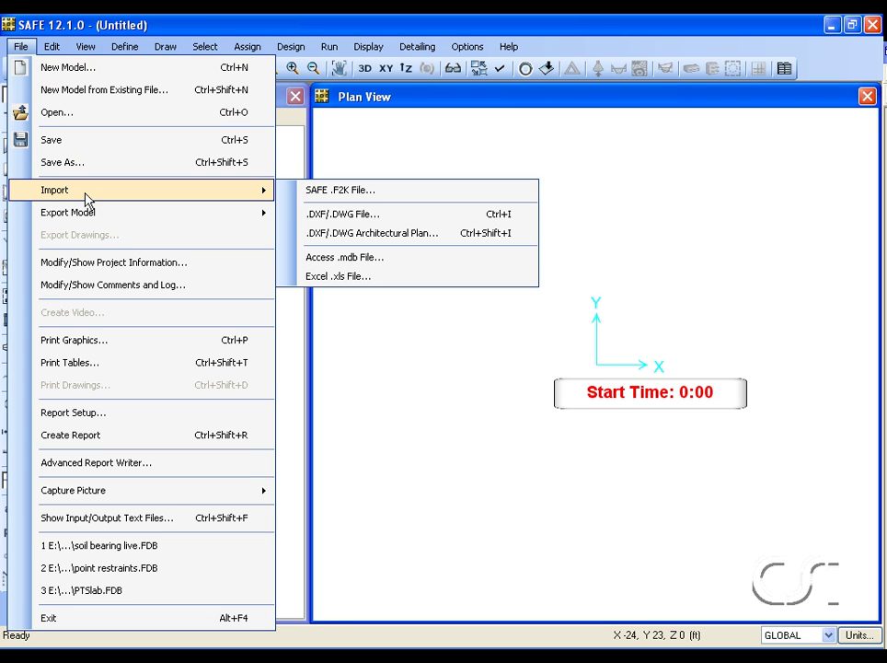
left_click(410, 236)
left_click(350, 234)
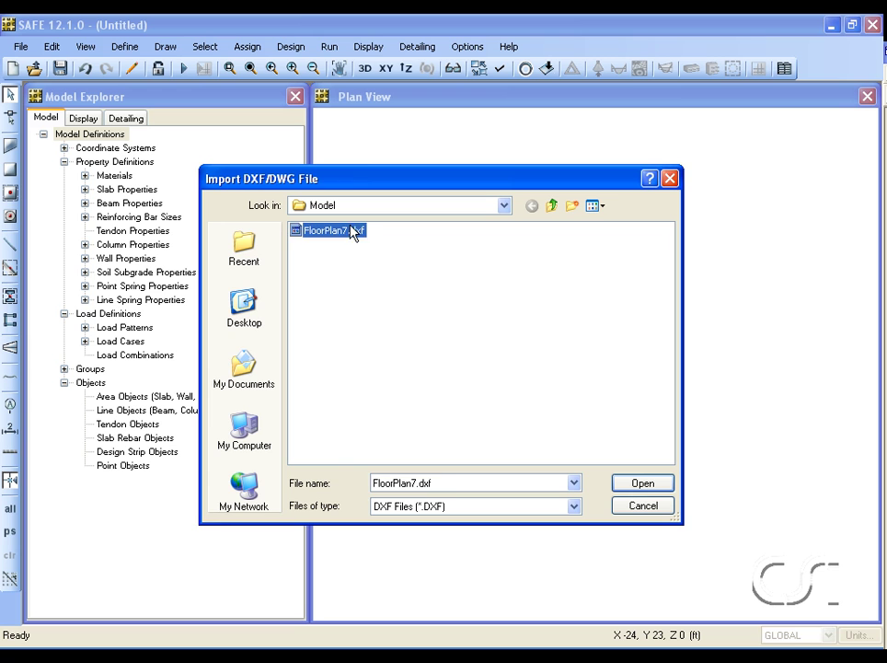
left_click(647, 482)
left_click(399, 480)
Hide all architectural plan layers except the column layer S-COLS
left_click(474, 47)
left_click(482, 167)
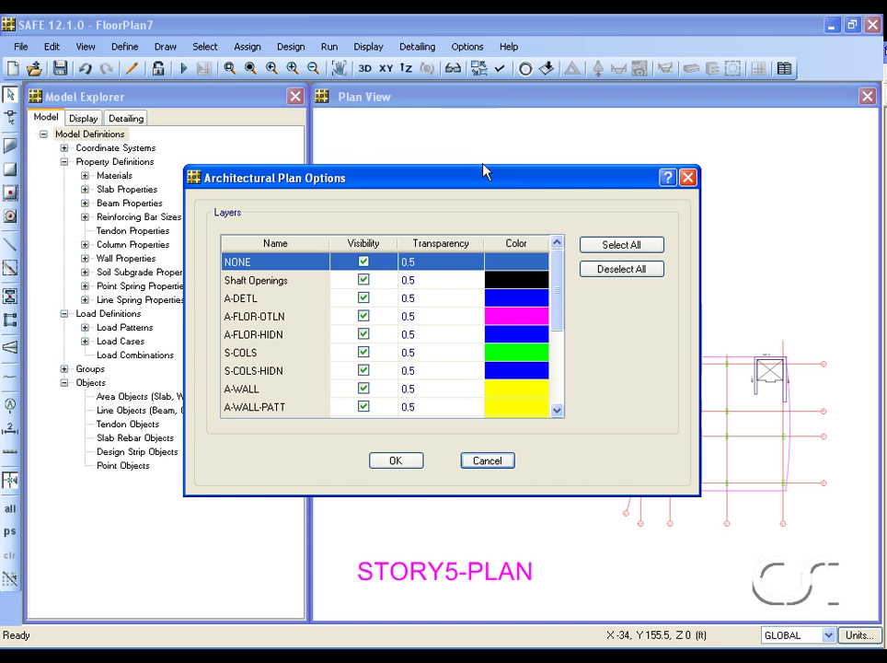
left_click(600, 273)
left_click(364, 352)
left_click(394, 459)
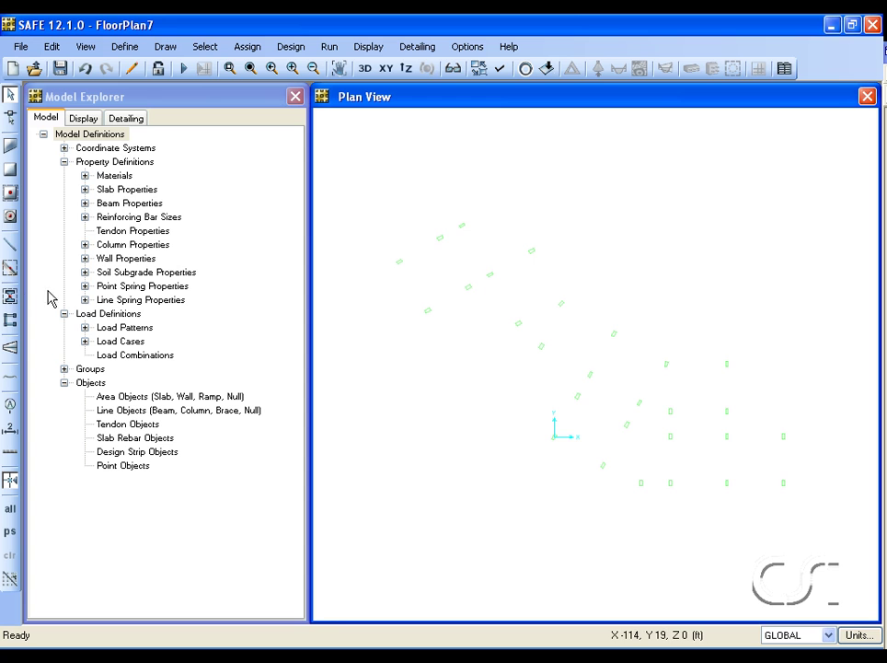
Draw COL1 columns 12 ft high below the slab at all column outlines of the architectural plan in one window
left_click(10, 296)
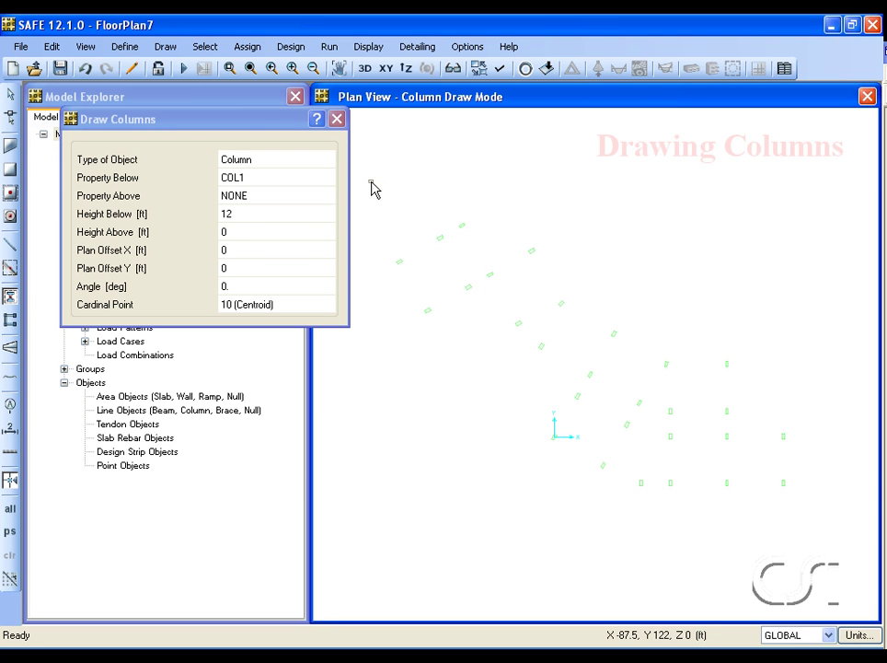
mouse_move(370, 180)
left_mouse_down()
mouse_move(584, 464)
mouse_move(824, 545)
left_mouse_up()
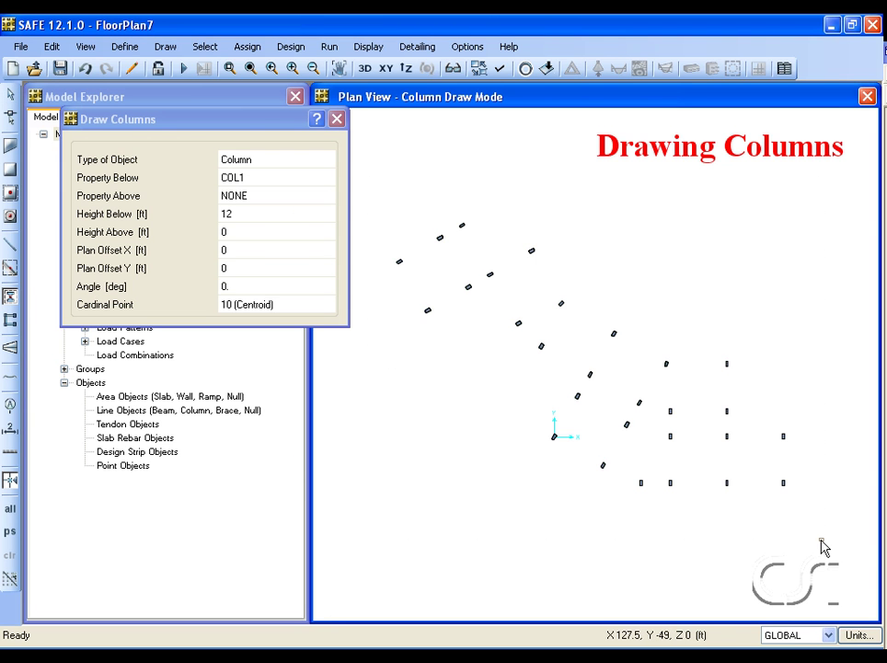
left_click(10, 94)
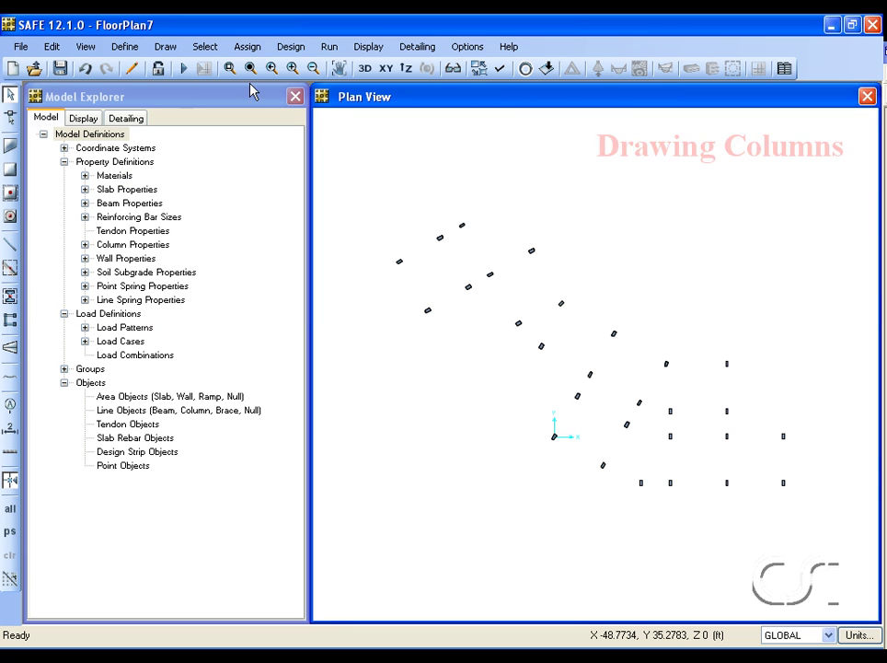
Hide the S-COLS layer and show the A-WALL layer of the architectural plan
left_click(466, 46)
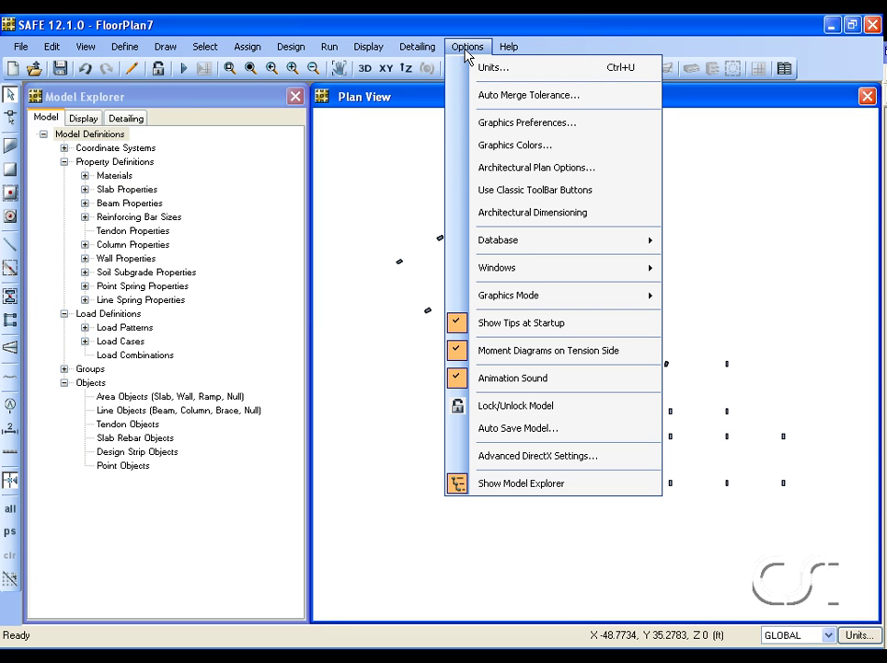
left_click(495, 167)
left_click(363, 352)
left_click(363, 388)
left_click(392, 461)
Draw WALL1 walls 12 ft high below the slab from all wall outlines of the plan in one window
left_click(10, 319)
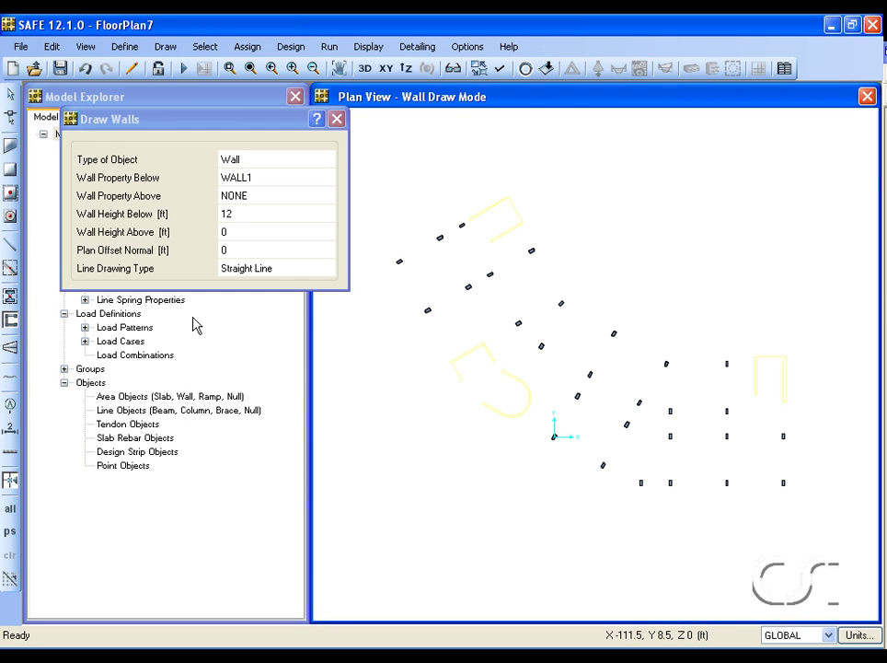
mouse_move(378, 187)
left_mouse_down()
mouse_move(705, 550)
mouse_move(822, 535)
left_mouse_up()
left_click(10, 96)
Hide the A-WALL layer and show the floor outline layer A-FLOR-OTLN
left_click(466, 46)
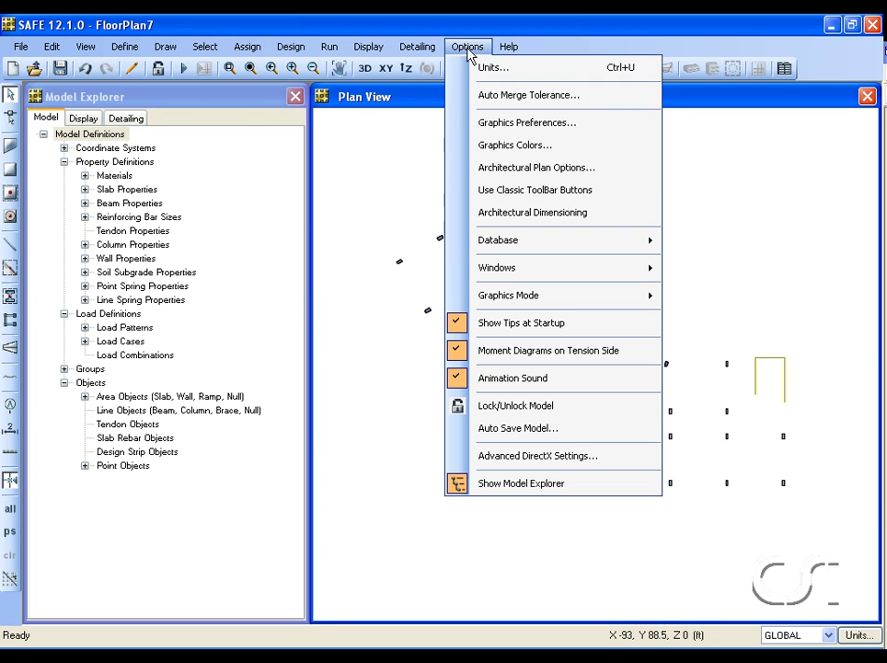
left_click(473, 167)
left_click(363, 389)
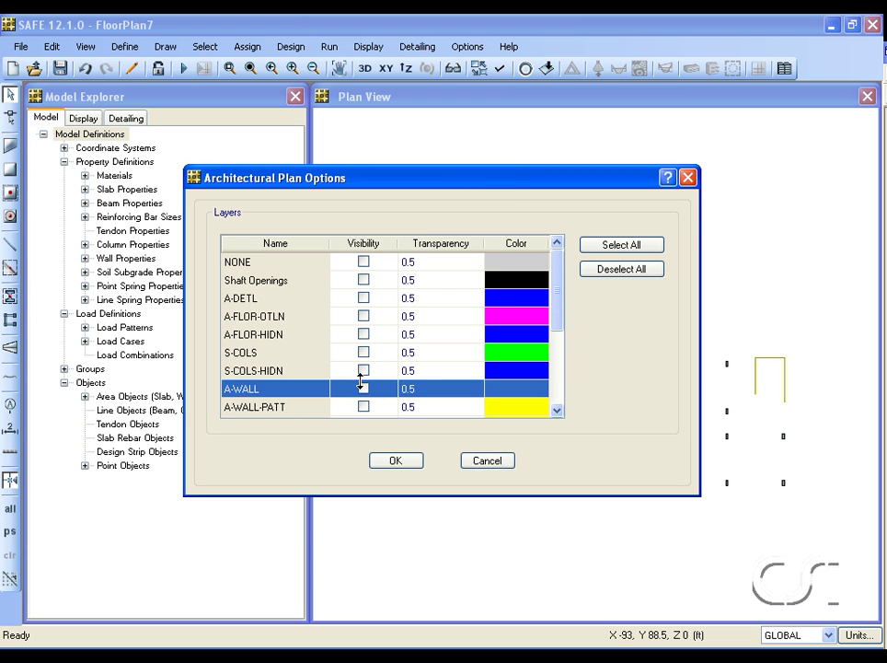
left_click(363, 316)
left_click(394, 460)
Create a SLAB1 slab from the closed floor outline by adding it as a SAFE area
left_click(10, 144)
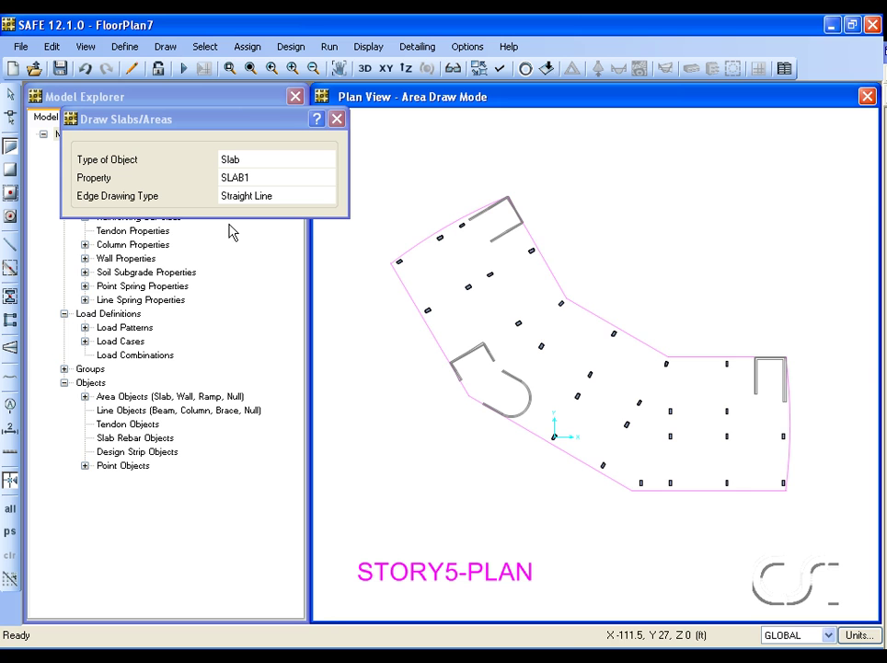
right_click(552, 280)
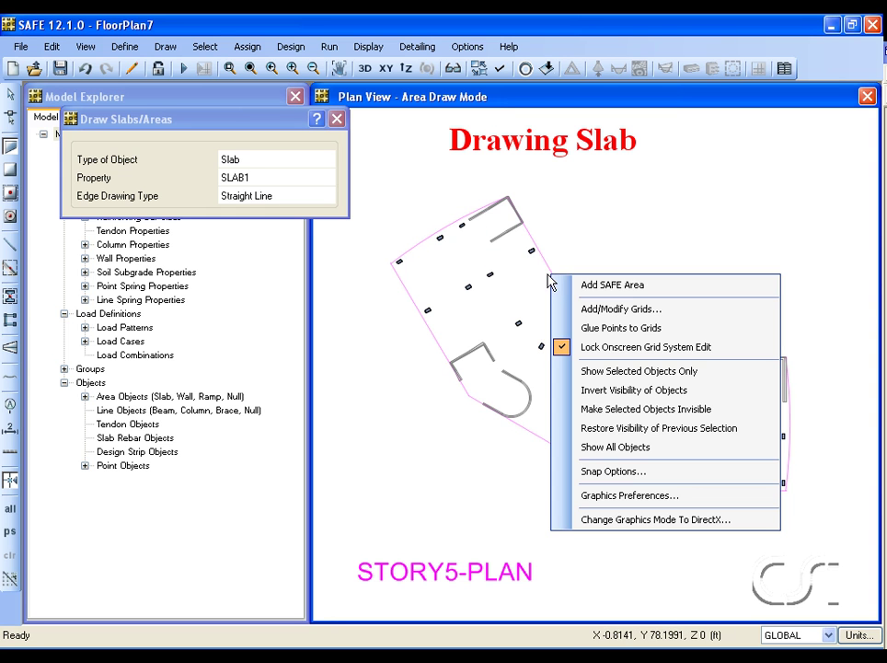
left_click(631, 287)
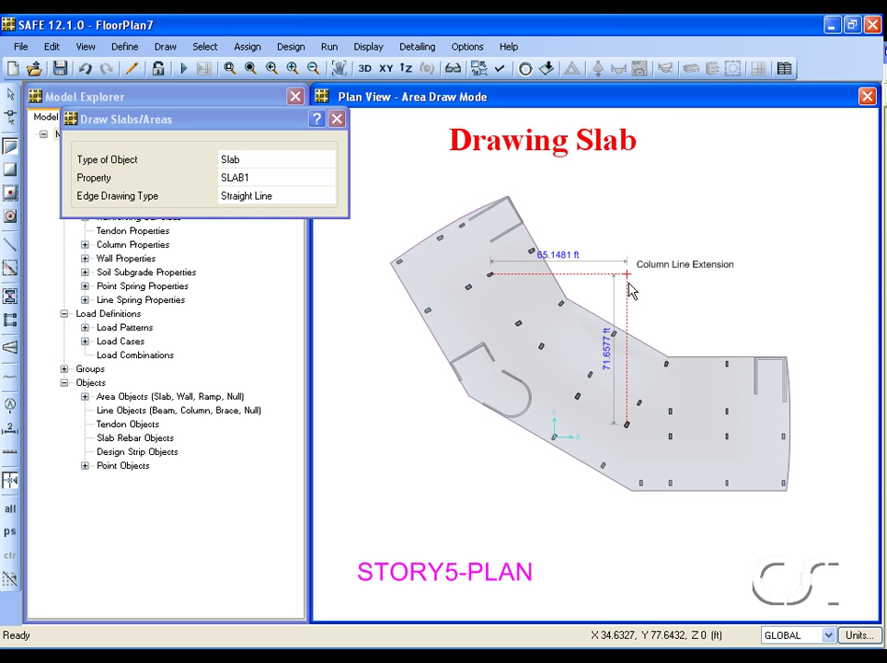
left_click(10, 93)
Hide the A-FLOR-OTLN layer and show the Shaft Openings layer
left_click(468, 46)
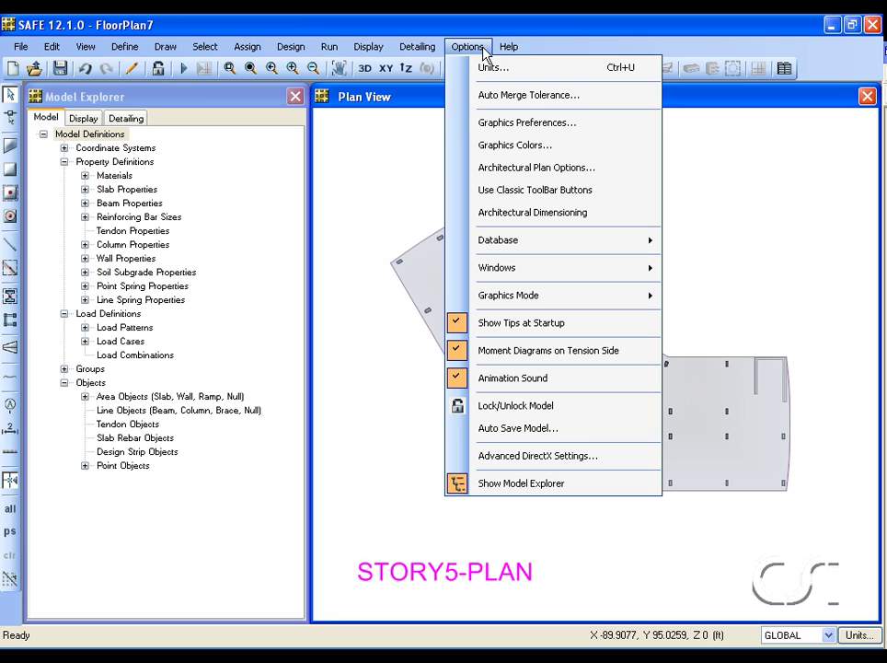
left_click(504, 169)
left_click(364, 315)
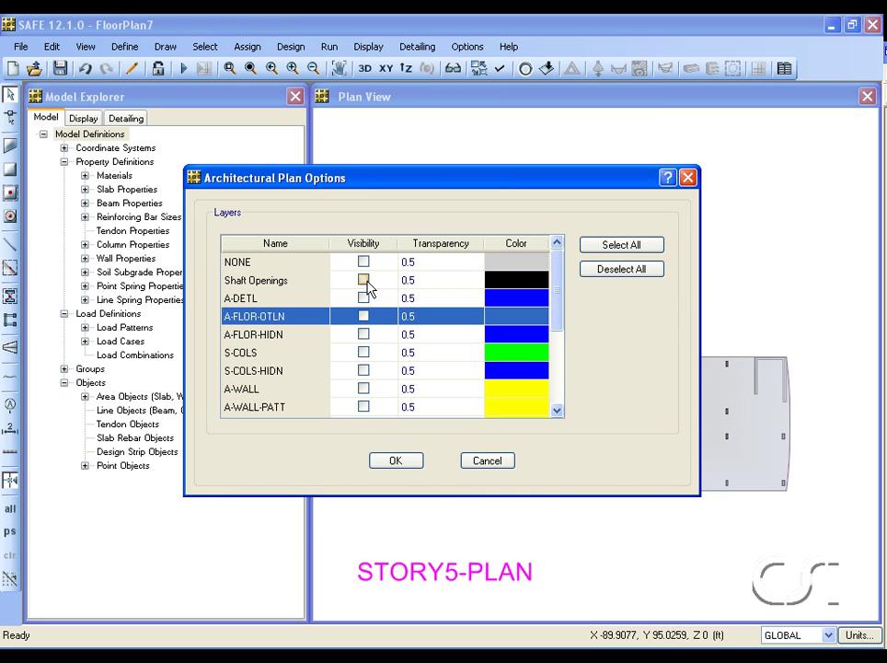
left_click(364, 279)
left_click(395, 460)
Quick-draw unloaded openings from the architectural layer at all shaft outlines of the plan
left_click(11, 192)
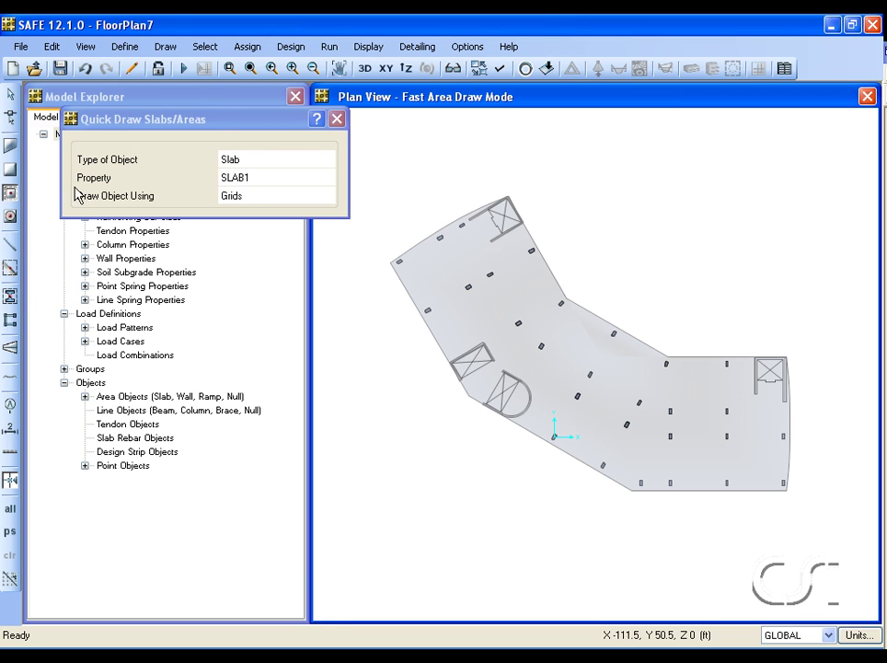
left_click(256, 164)
left_click(250, 184)
left_click(251, 197)
left_click(245, 245)
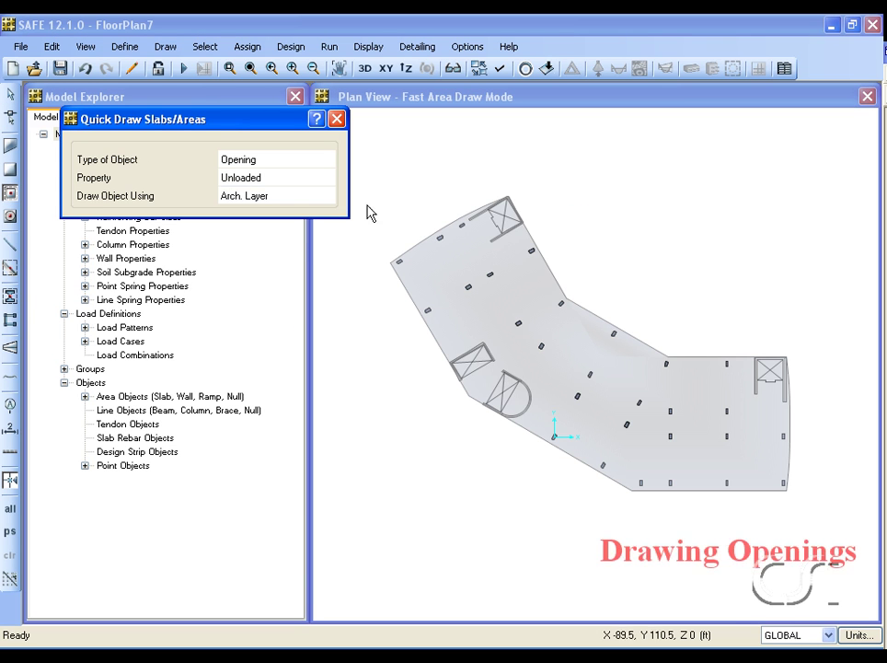
mouse_move(373, 182)
left_mouse_down()
mouse_move(475, 430)
mouse_move(806, 495)
mouse_move(808, 505)
left_mouse_up()
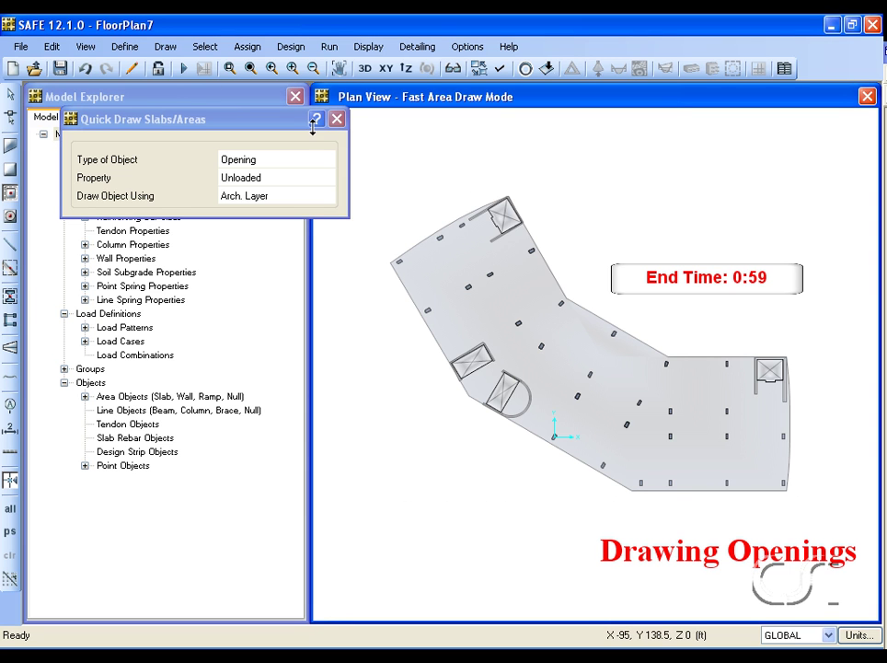
left_click(11, 95)
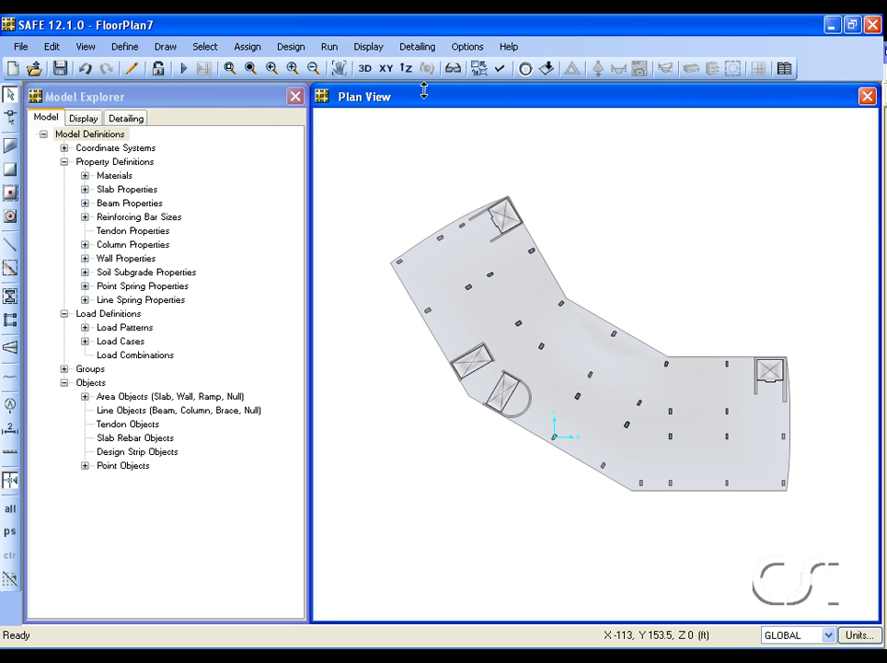
Apply the display options for the finished floor model and show it in the 3D view
left_click(500, 69)
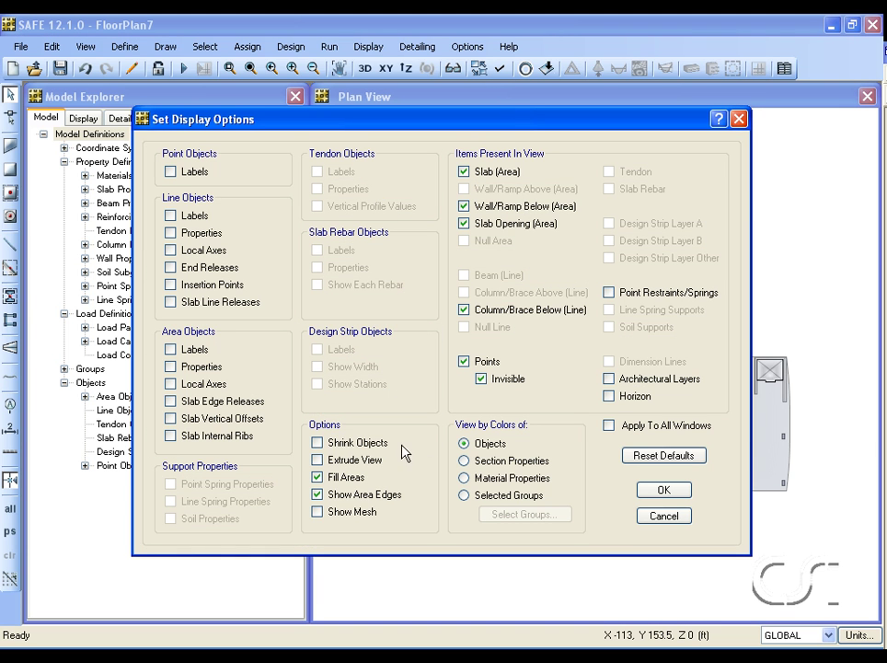
left_click(667, 488)
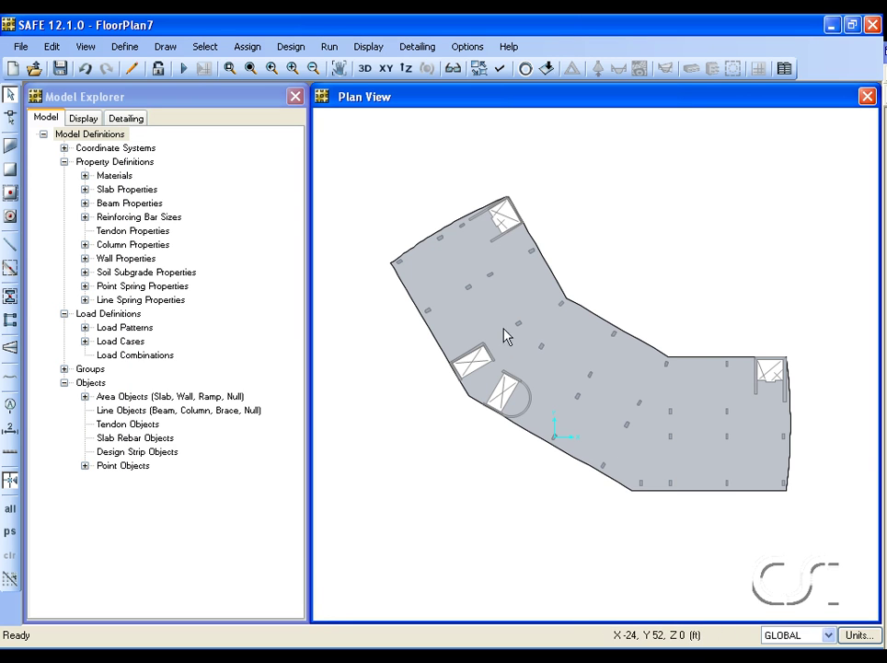
left_click(365, 69)
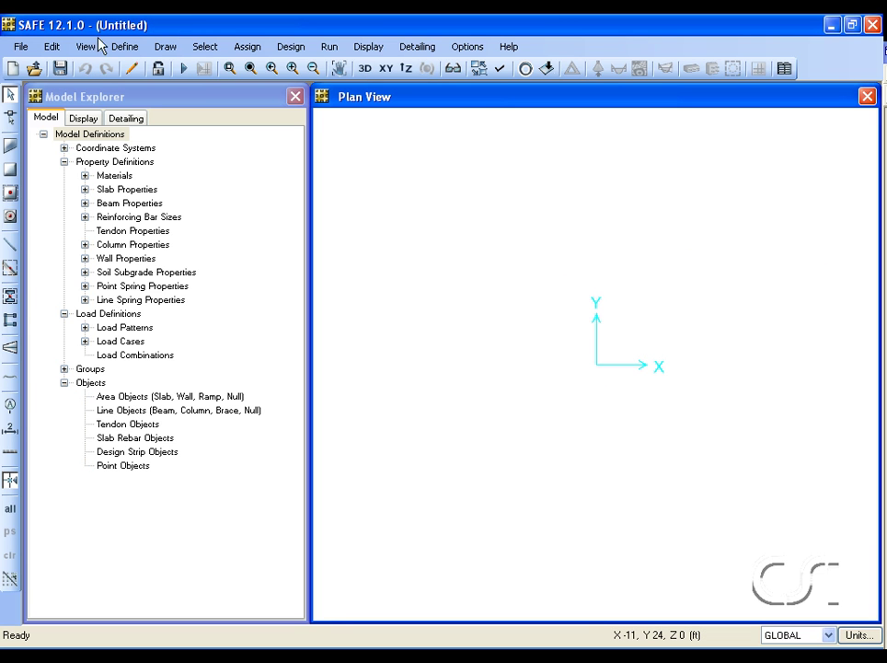
Import FloorPlan7.dxf into the untitled model as an architectural plan in inches, with center lines for parallel lines 0.0833 to 4 ft apart
left_click(16, 47)
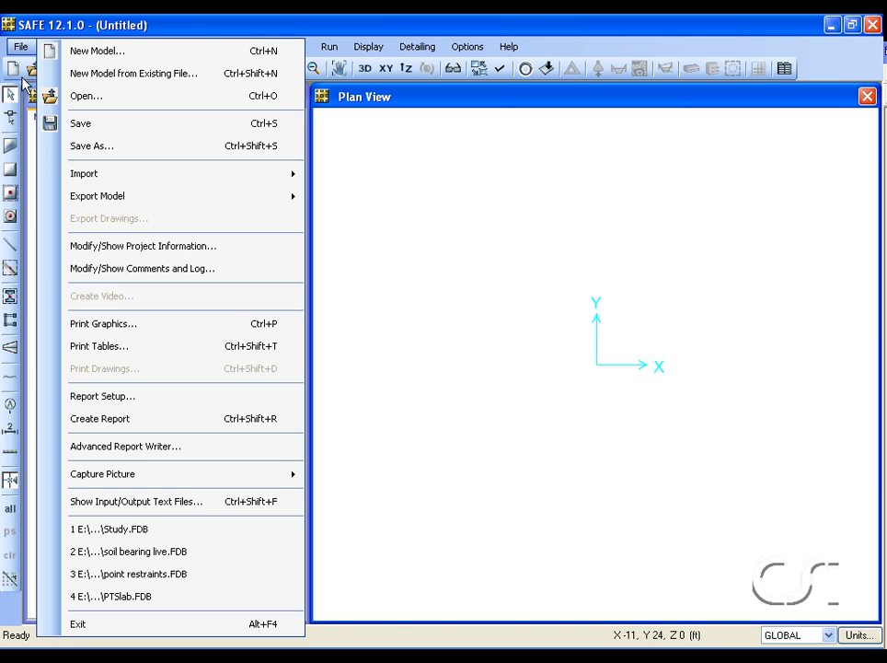
mouse_move(50, 172)
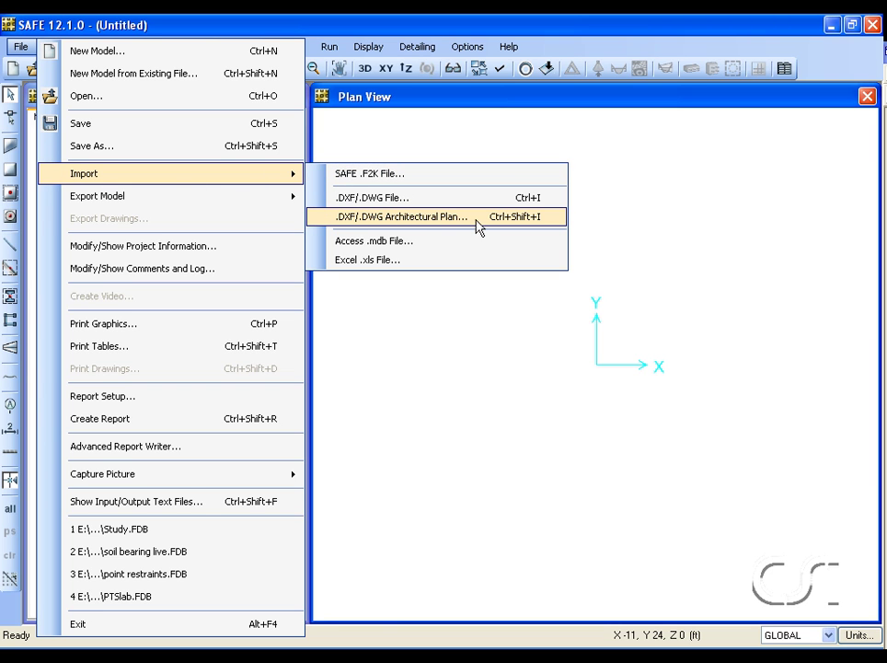
left_click(426, 218)
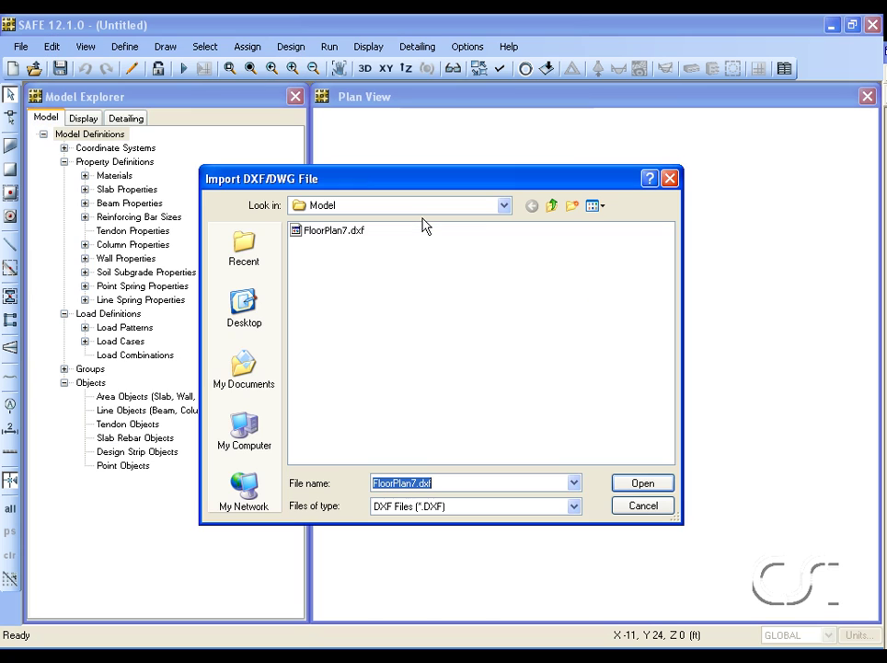
left_click(354, 232)
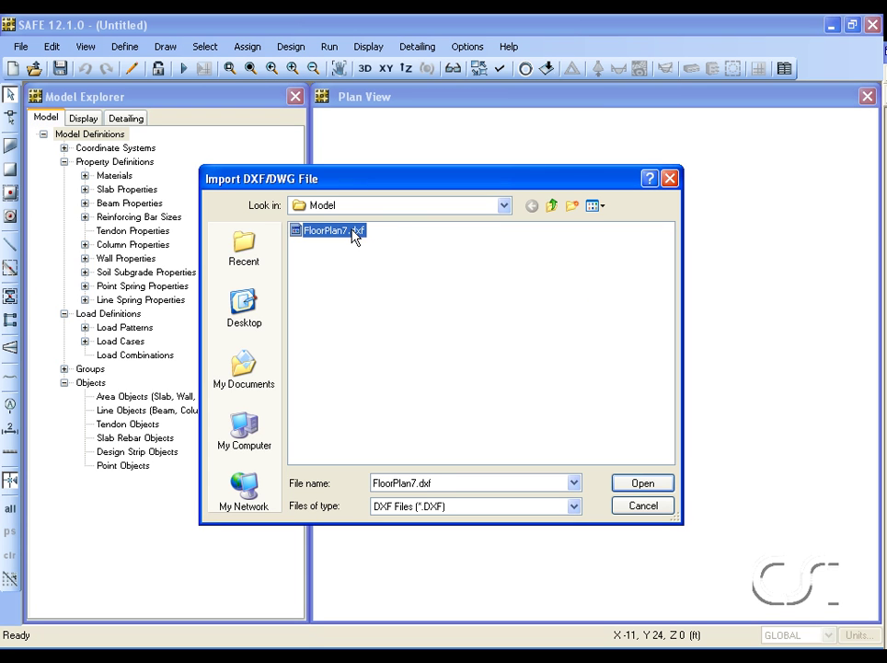
left_click(620, 482)
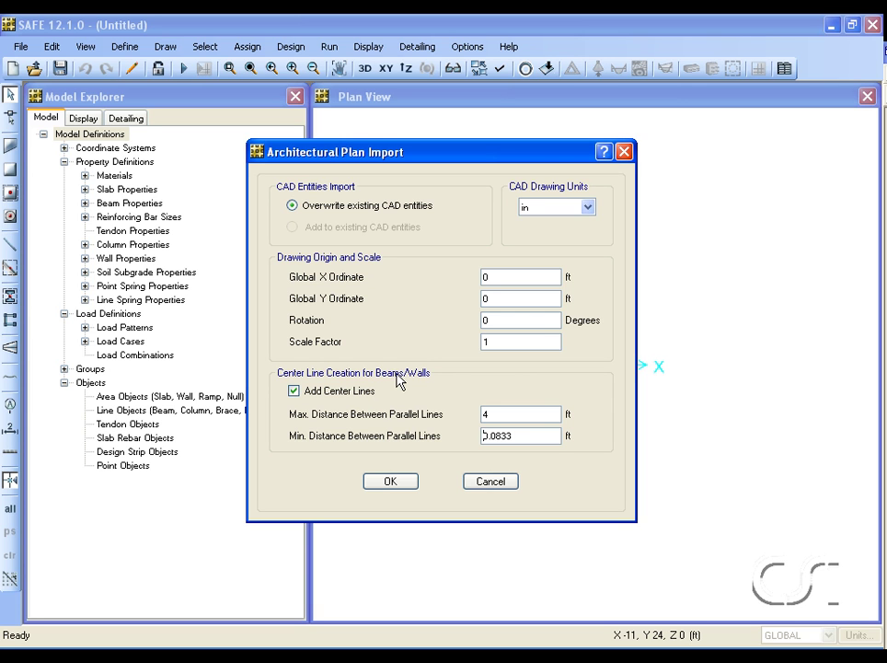
left_click(391, 481)
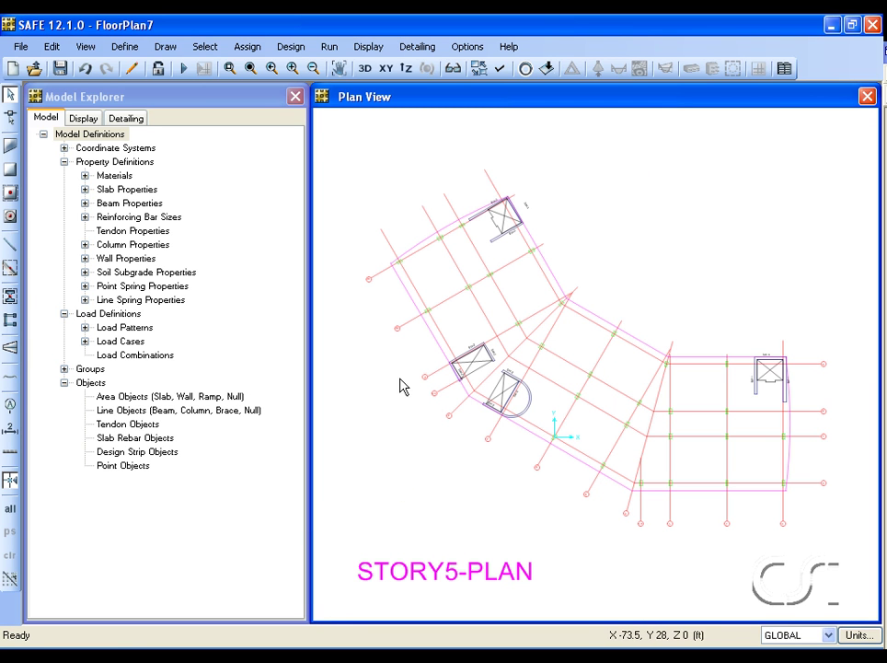
Hide all layers of the architectural plan except S-COLS
left_click(456, 48)
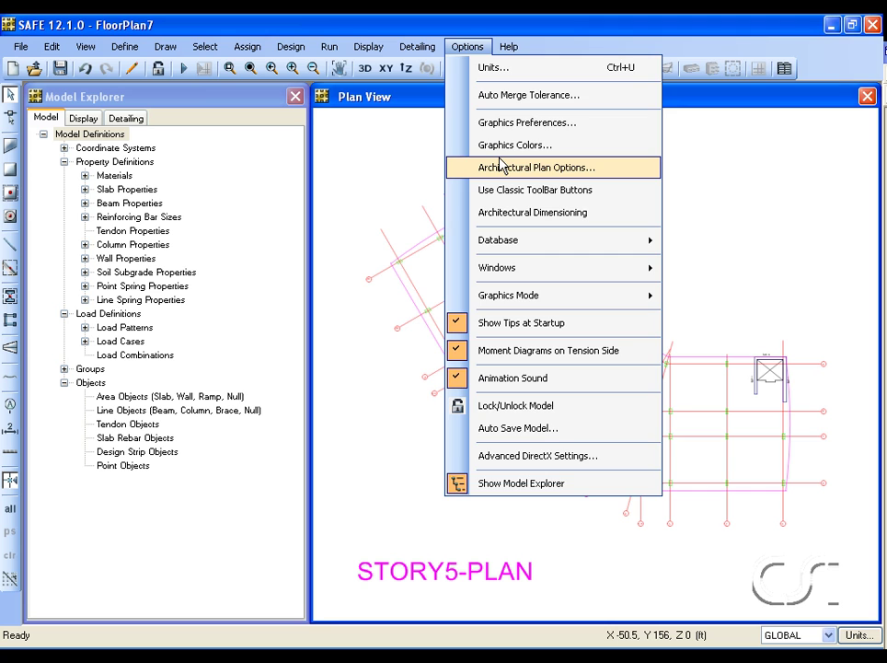
left_click(501, 165)
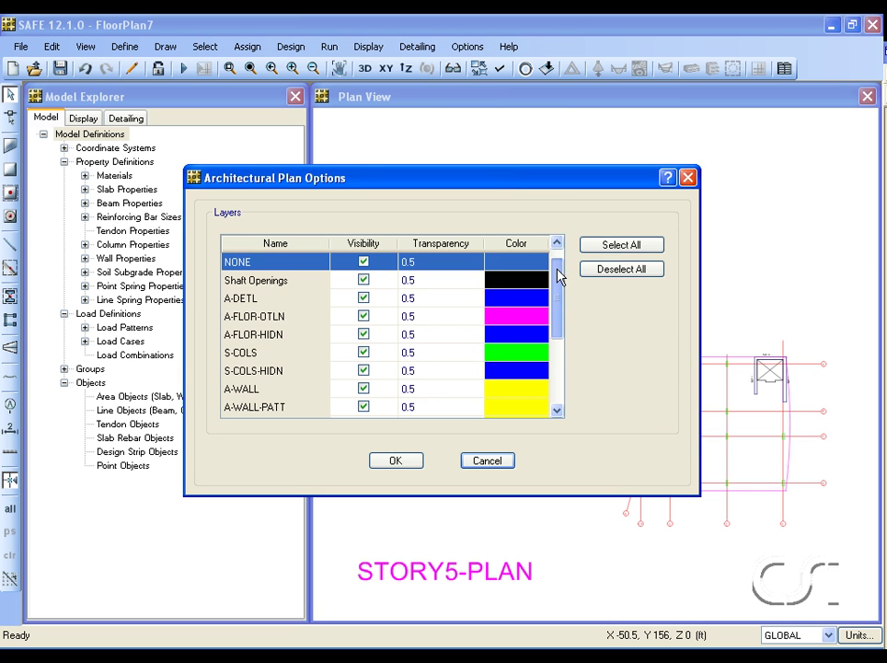
left_click_drag(559, 276, 534, 276)
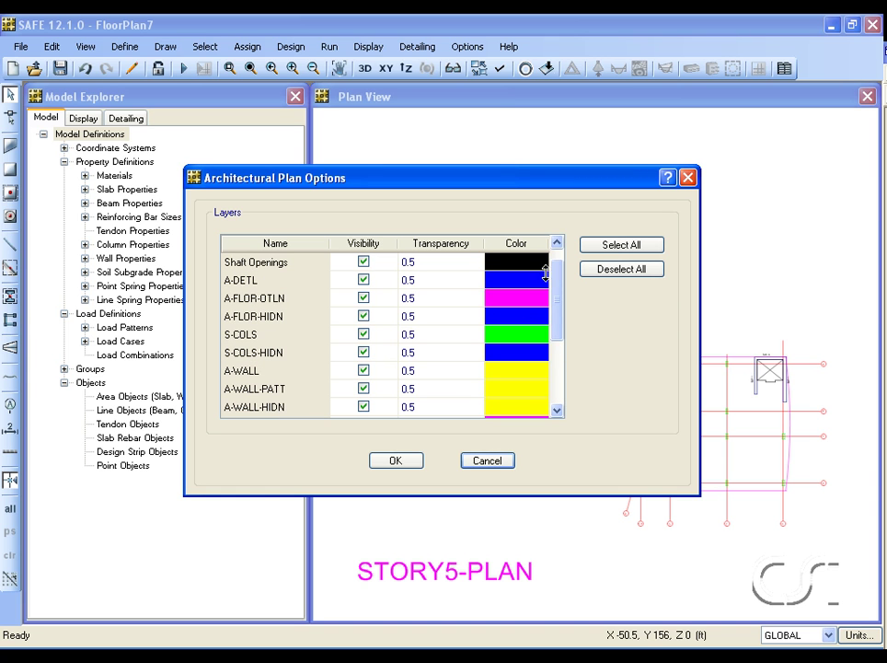
left_click(609, 270)
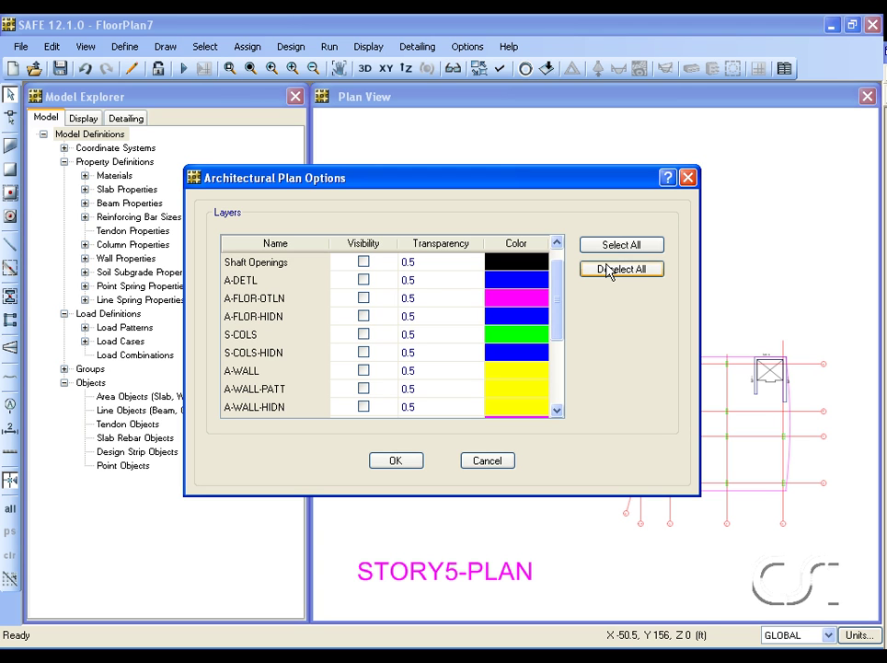
left_click(363, 335)
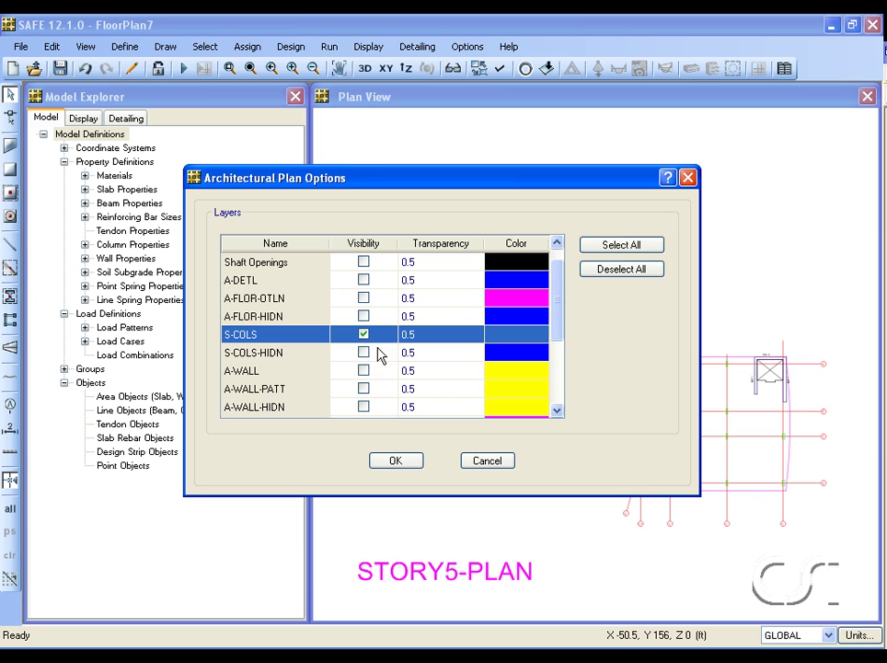
left_click(395, 460)
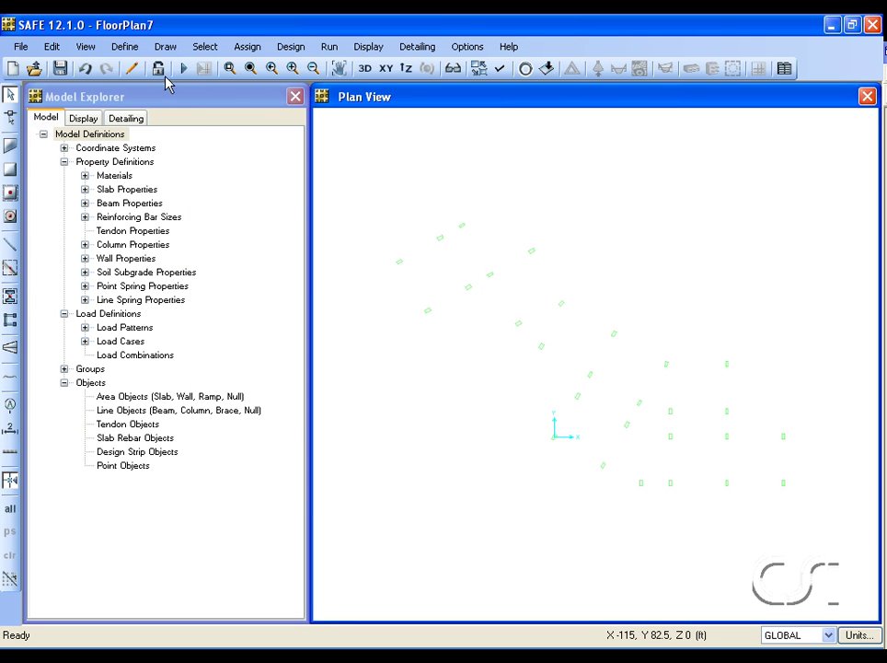
Examine the material, shape and section dimensions of column property COL1
left_click(127, 47)
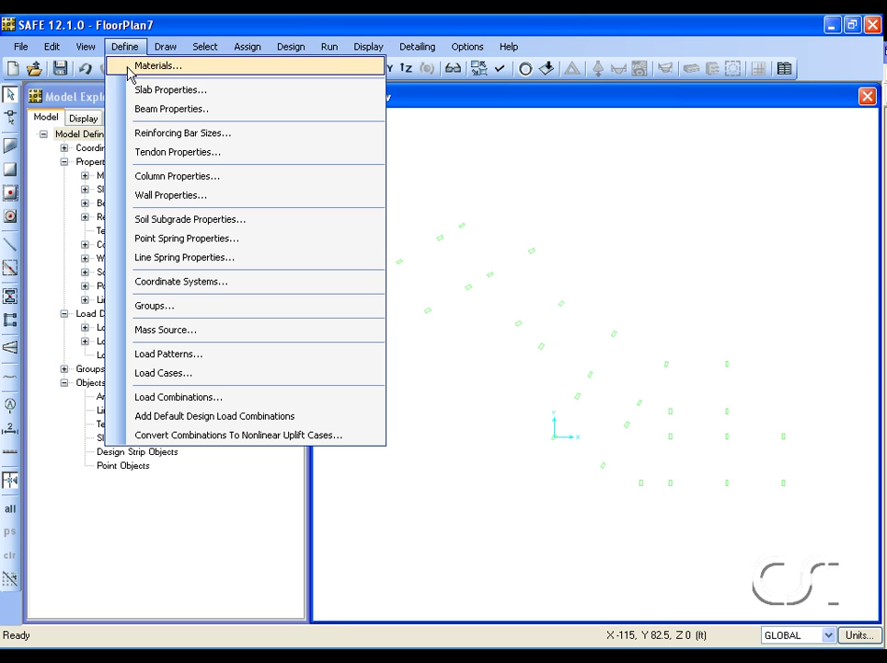
left_click(204, 178)
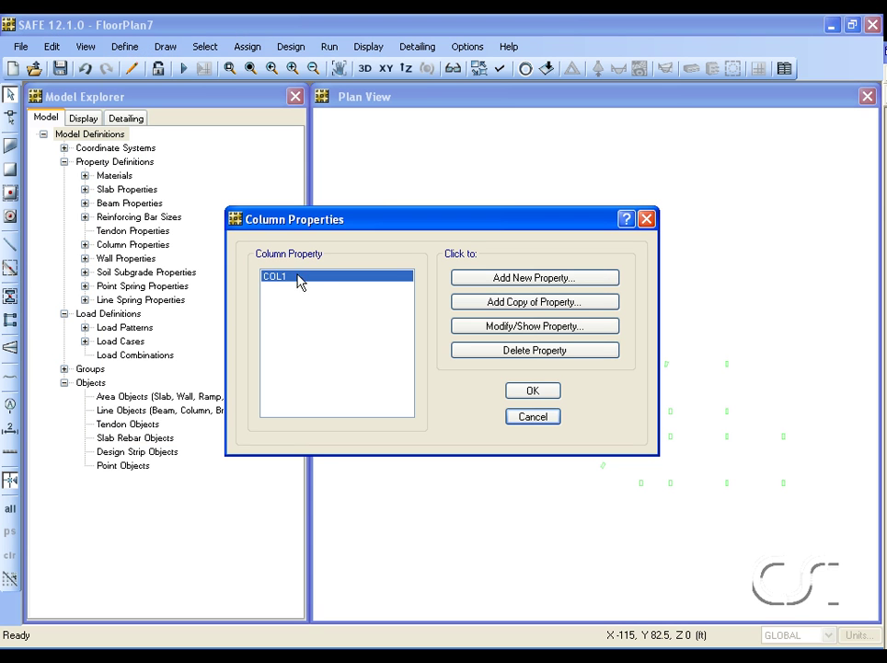
left_click(509, 328)
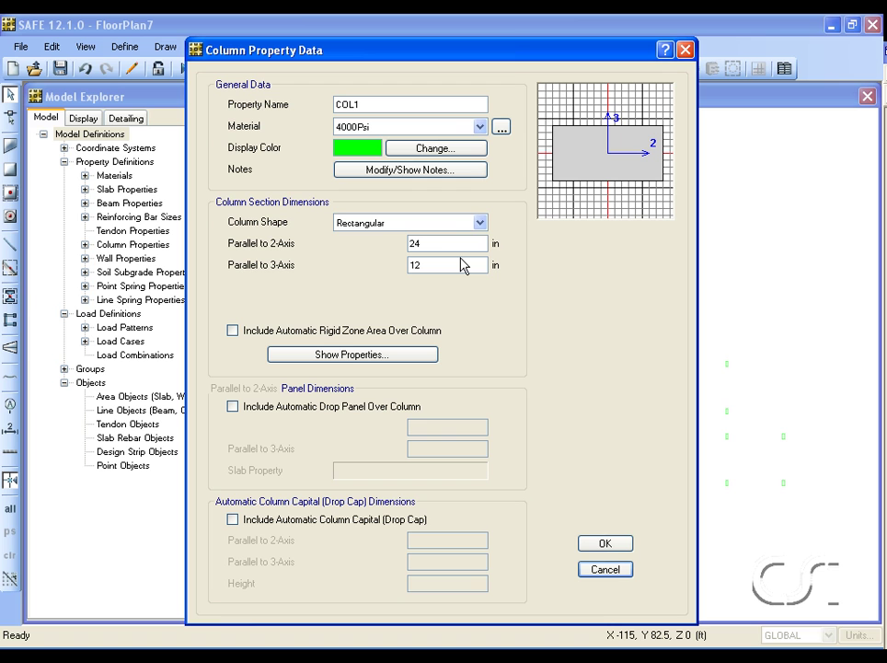
left_click(610, 543)
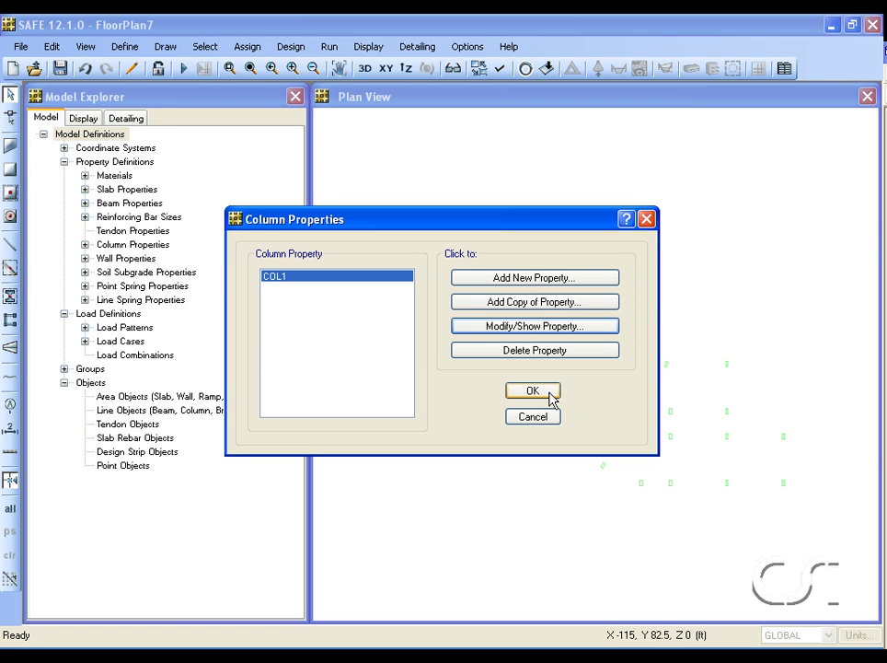
left_click(533, 391)
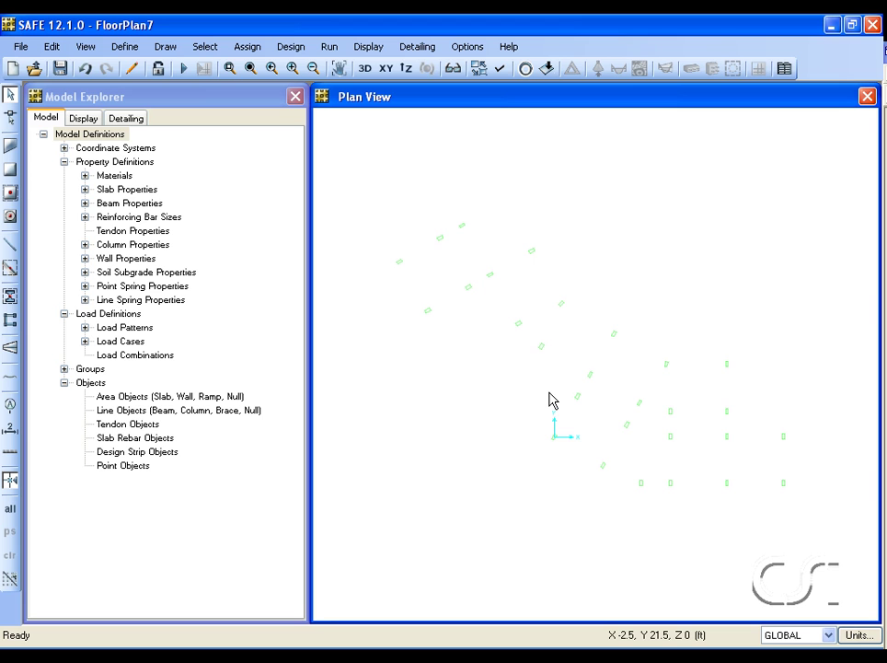
Draw columns over the seven column outlines of the plan's upper-left wing using one selection window
left_click(10, 297)
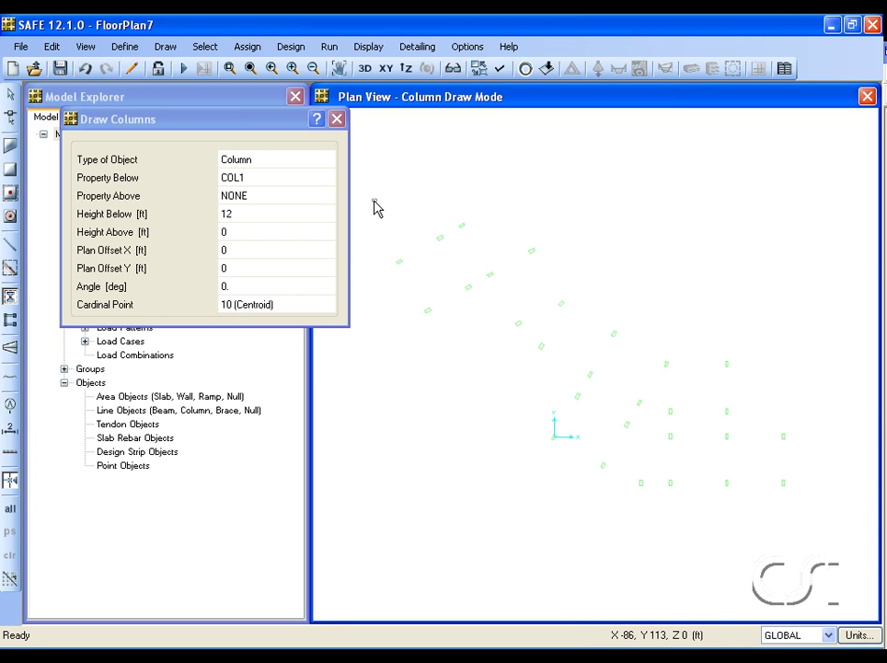
left_click_drag(408, 316, 541, 322)
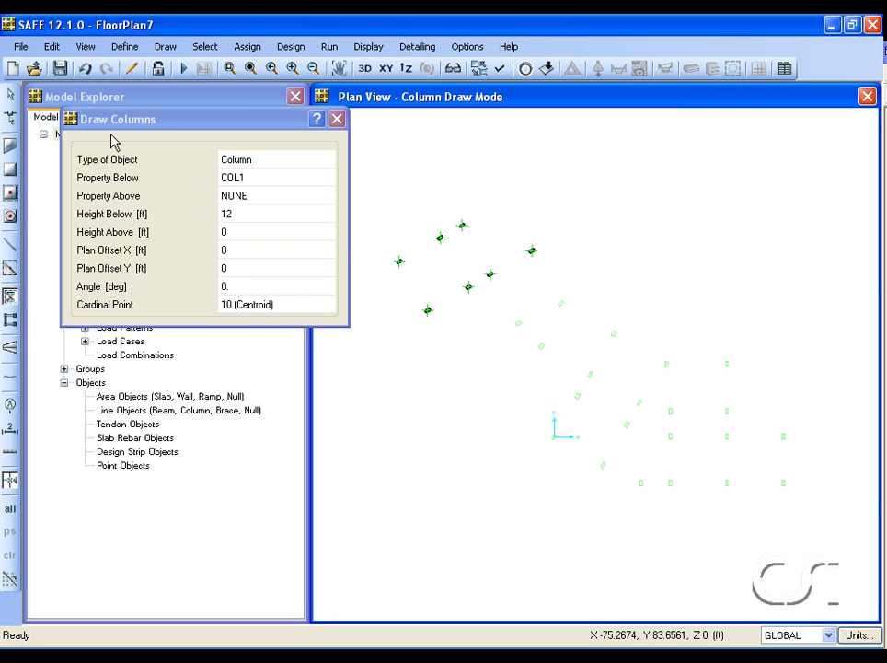
left_click(11, 96)
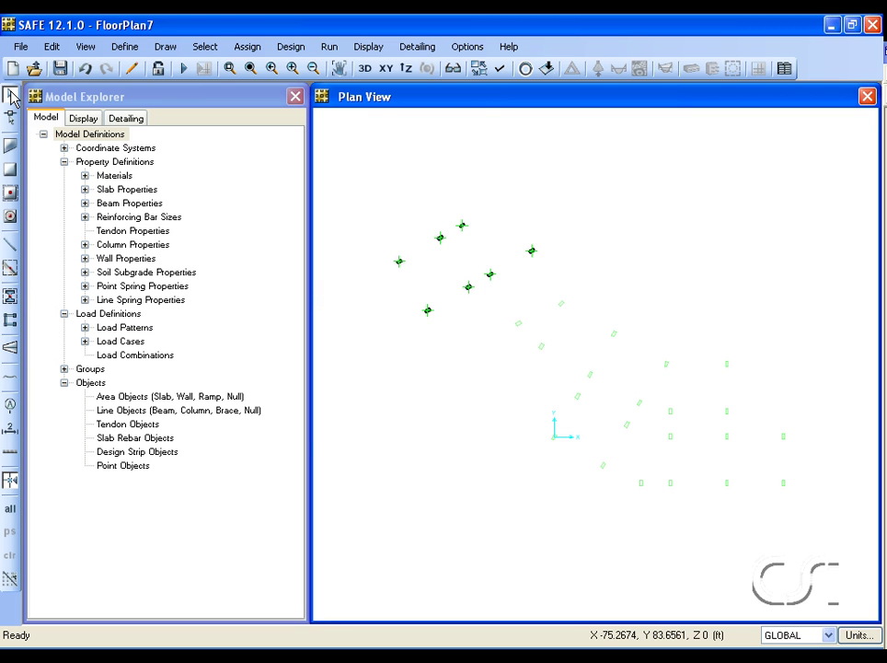
Examine the shape and section dimensions of column property COL2
left_click(126, 47)
left_click(131, 175)
left_click(277, 289)
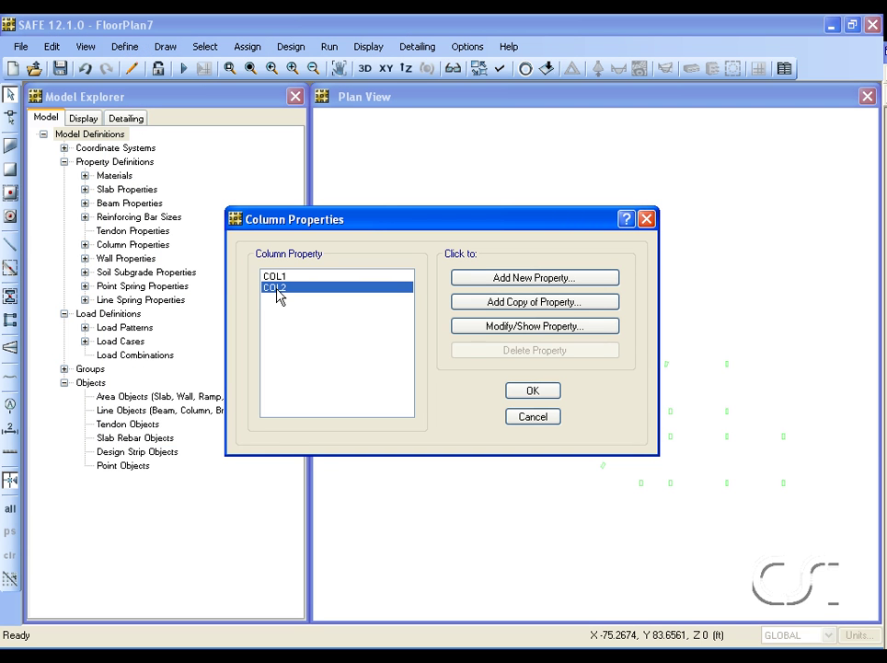
left_click(486, 328)
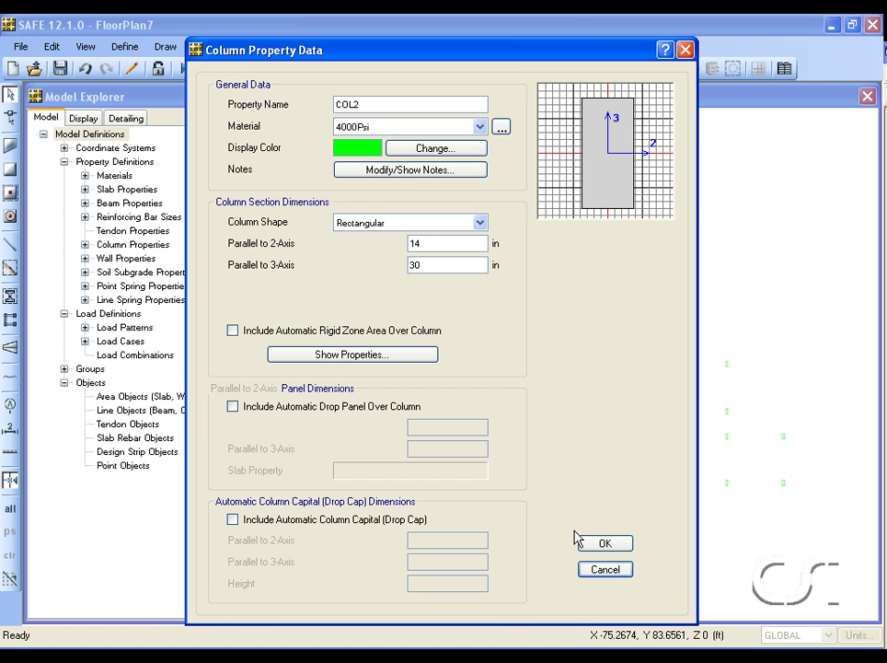
left_click(600, 543)
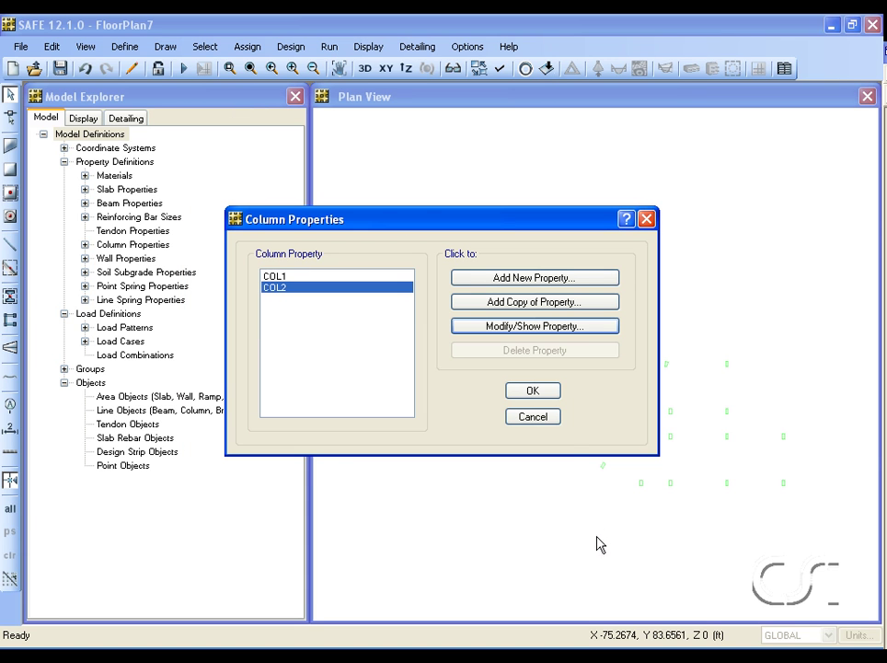
left_click(542, 395)
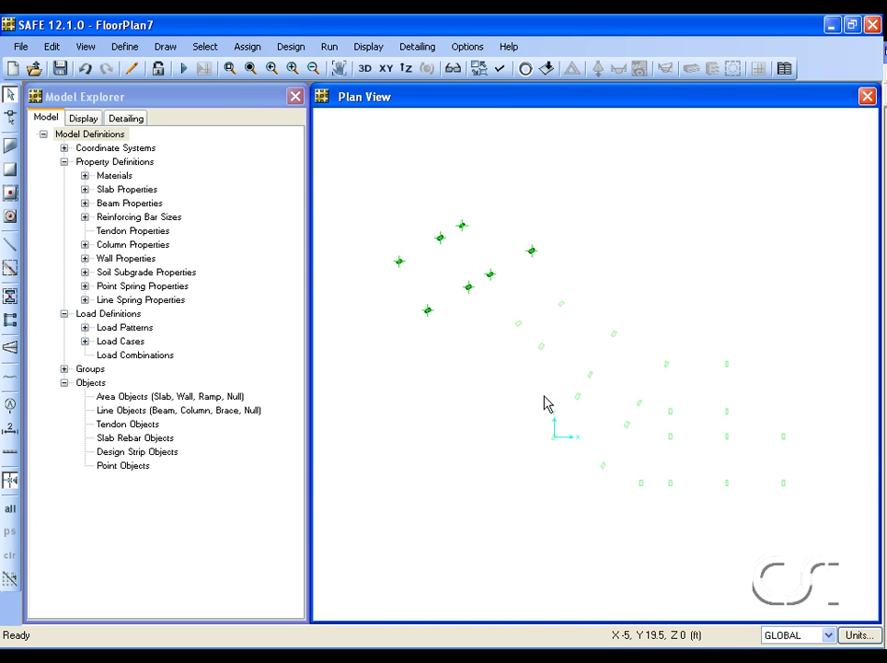
Convert the single architectural column outline just below the finished upper-left columns to a SAFE column
left_click(230, 69)
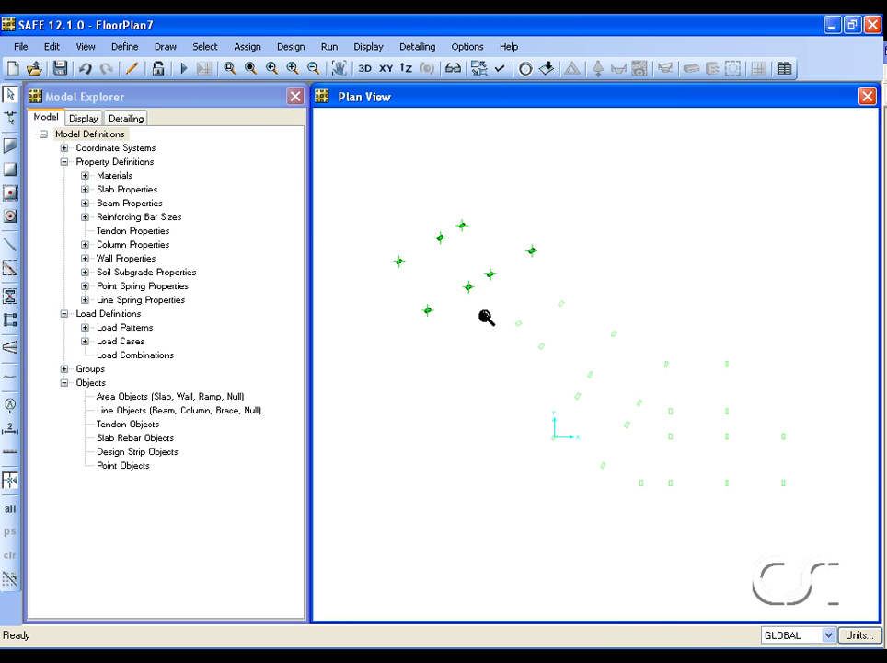
left_click_drag(484, 293, 577, 334)
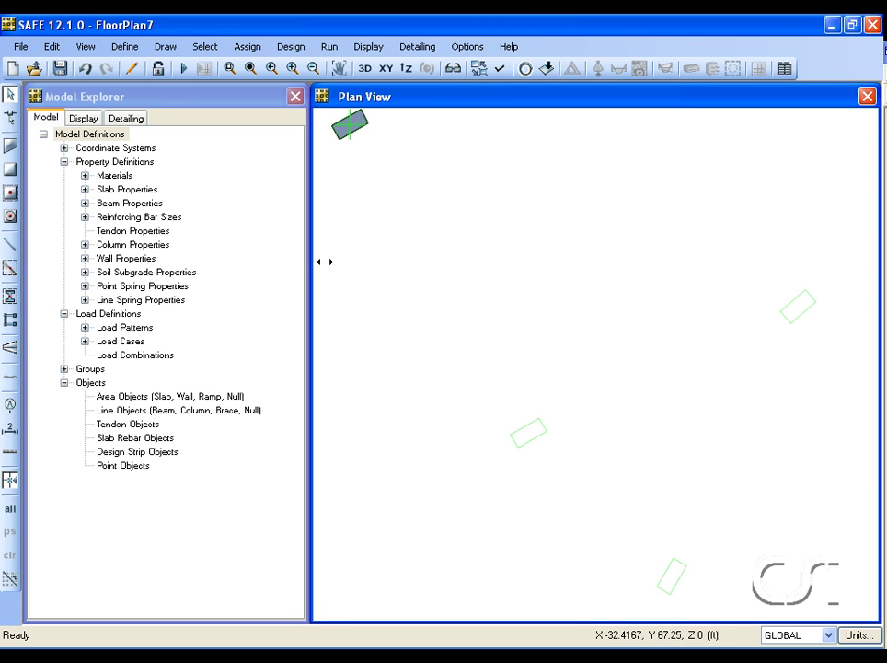
left_click(166, 47)
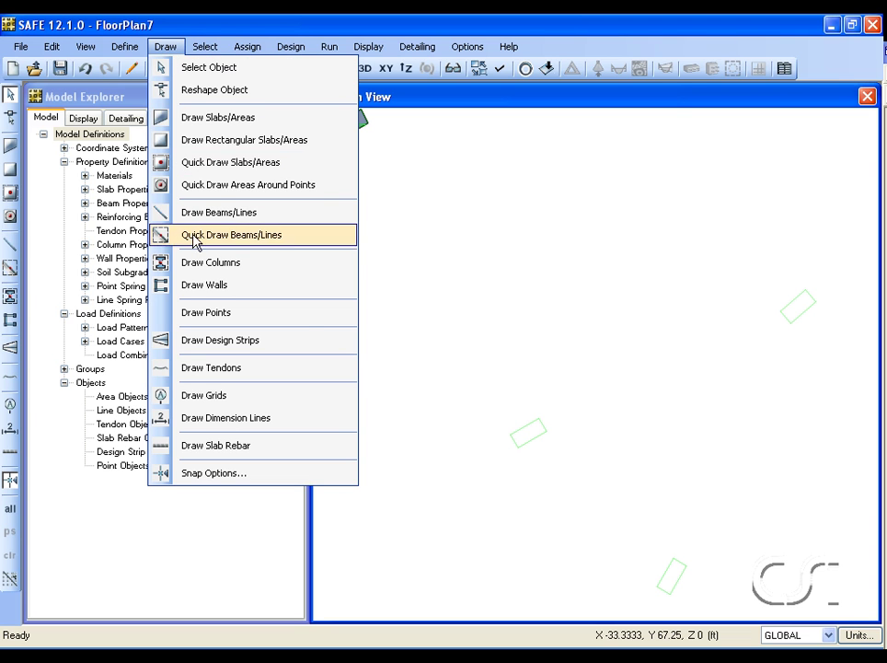
left_click(196, 264)
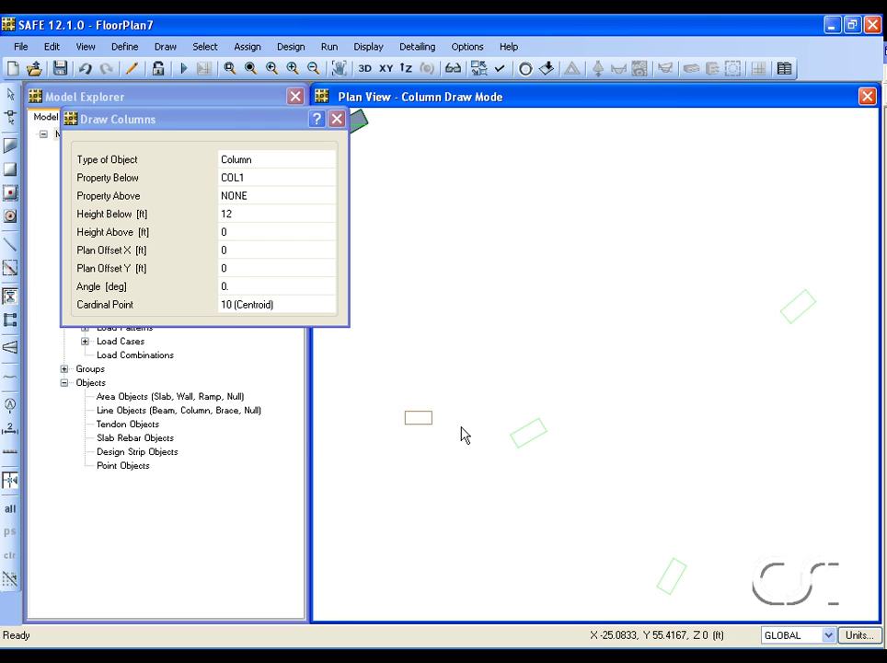
right_click(527, 433)
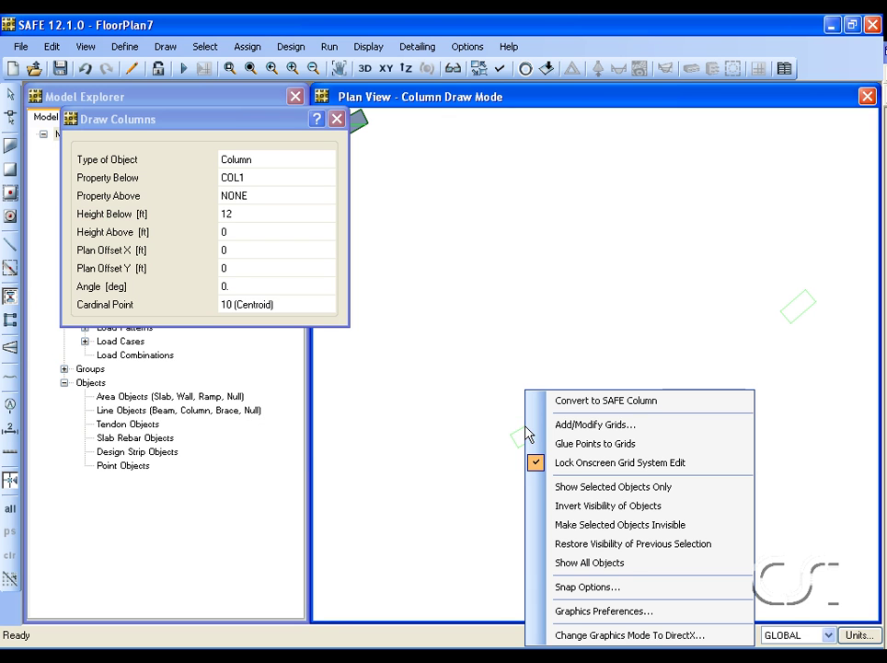
left_click(565, 402)
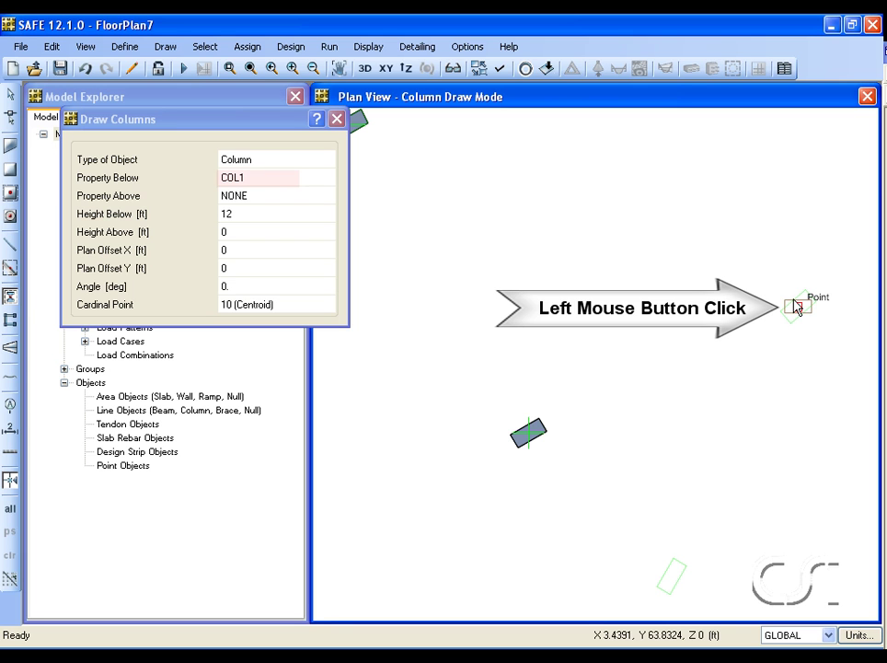
Try placing a COL1 column at the center point of the neighboring rotated outline, and undo that column addition
left_click(796, 307)
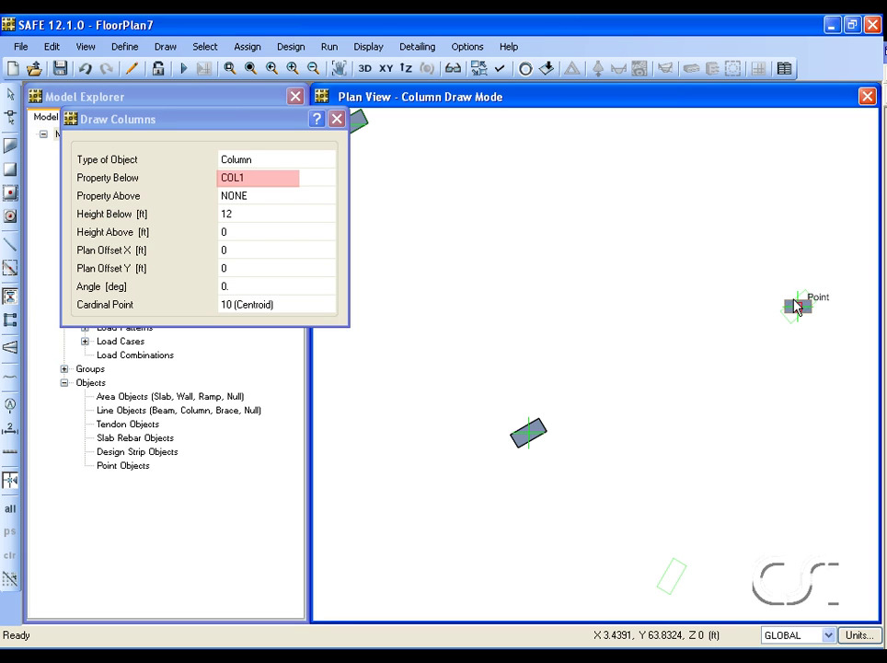
left_click(10, 98)
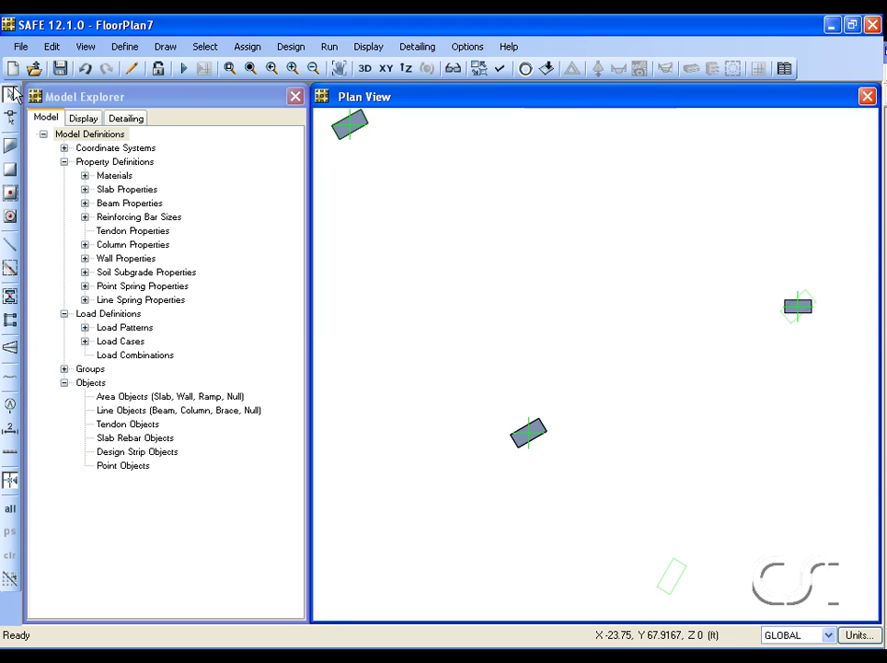
left_click(60, 48)
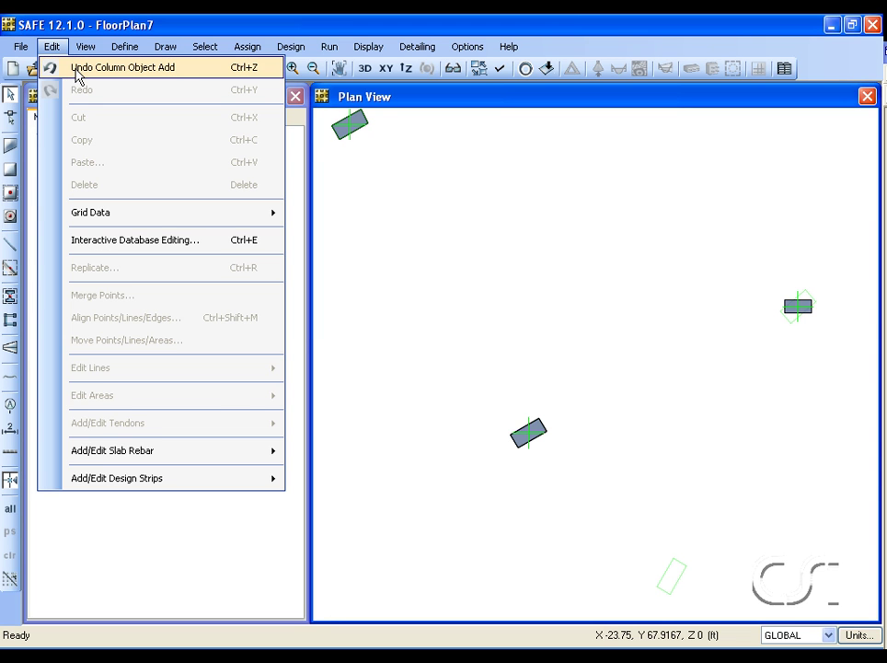
left_click(56, 69)
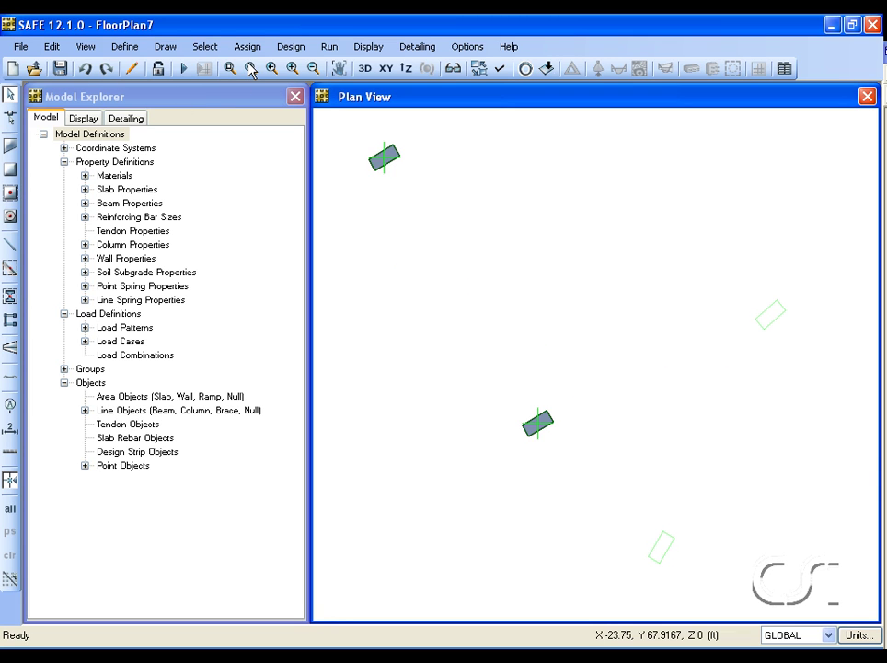
Draw columns over all remaining column outlines of the full plan using one selection window
left_click(250, 69)
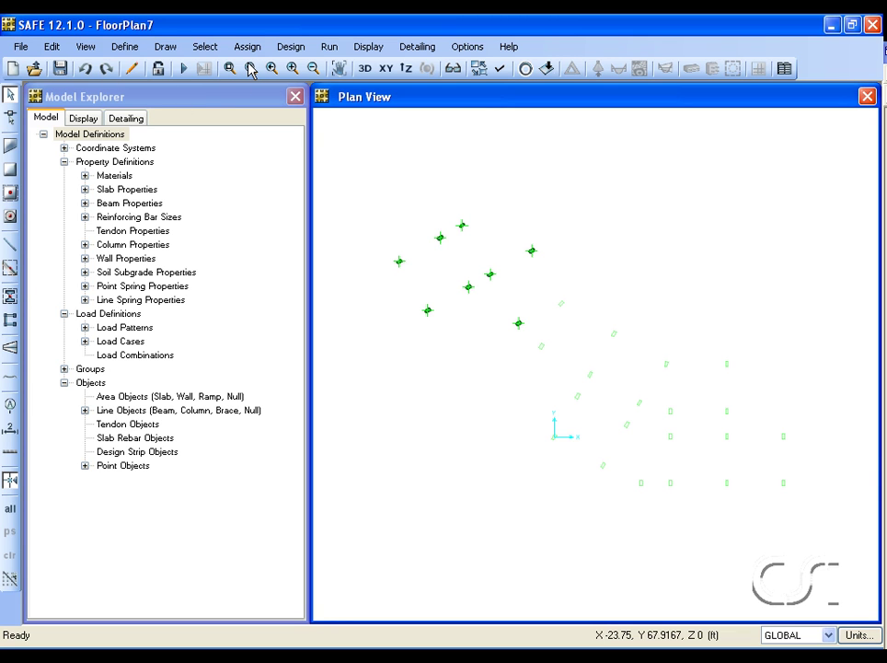
left_click(166, 47)
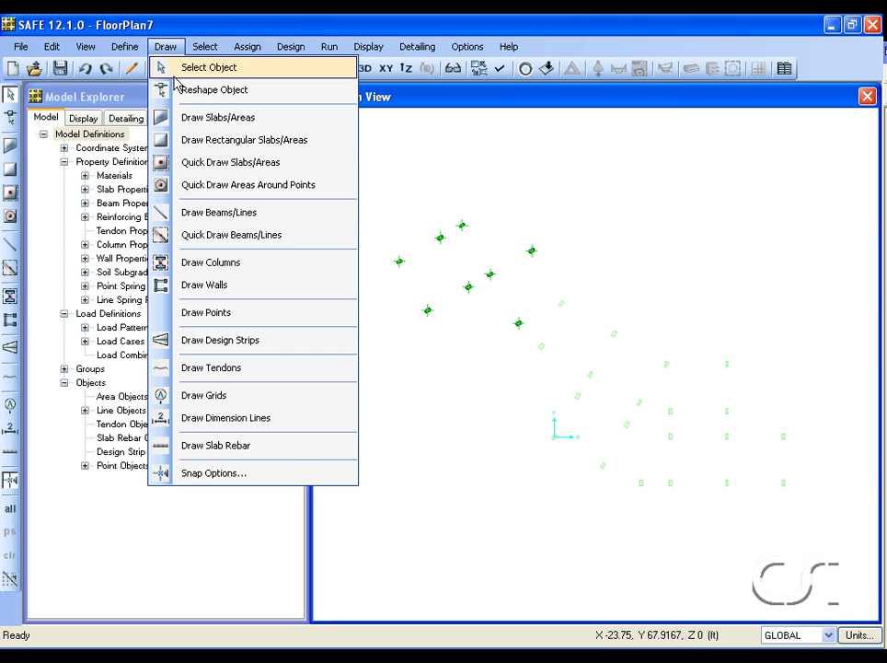
left_click(193, 265)
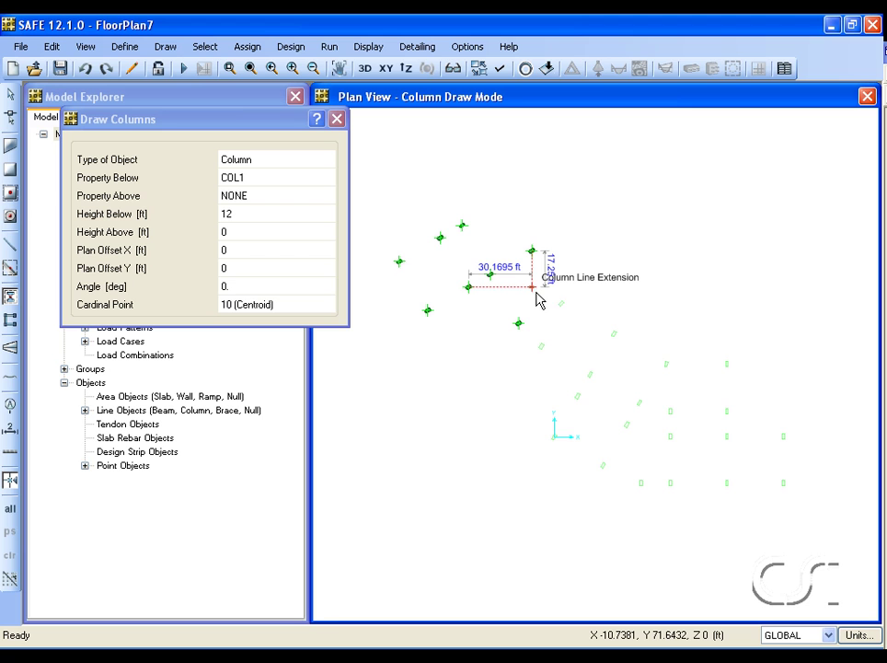
left_click_drag(532, 287, 810, 513)
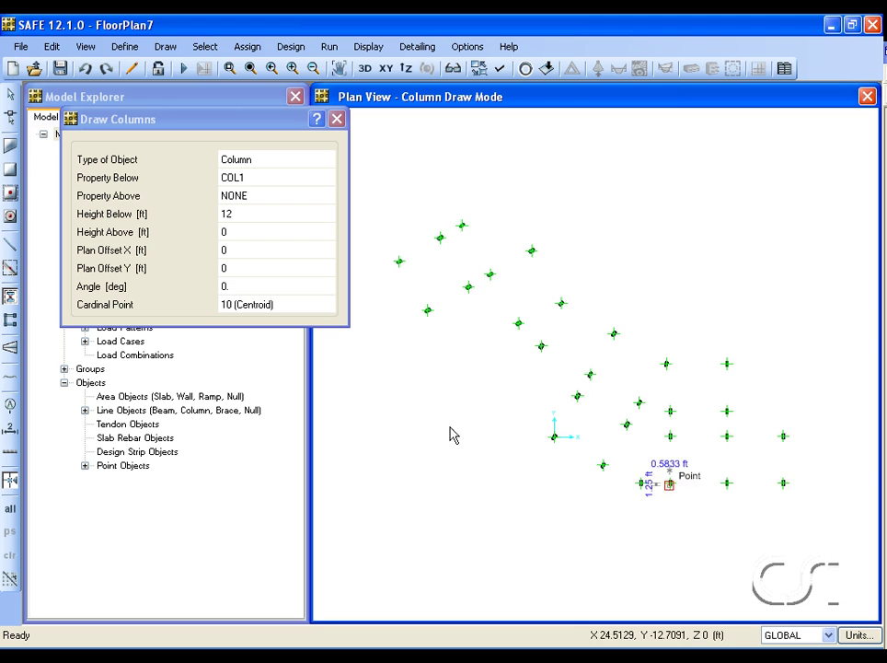
left_click(10, 95)
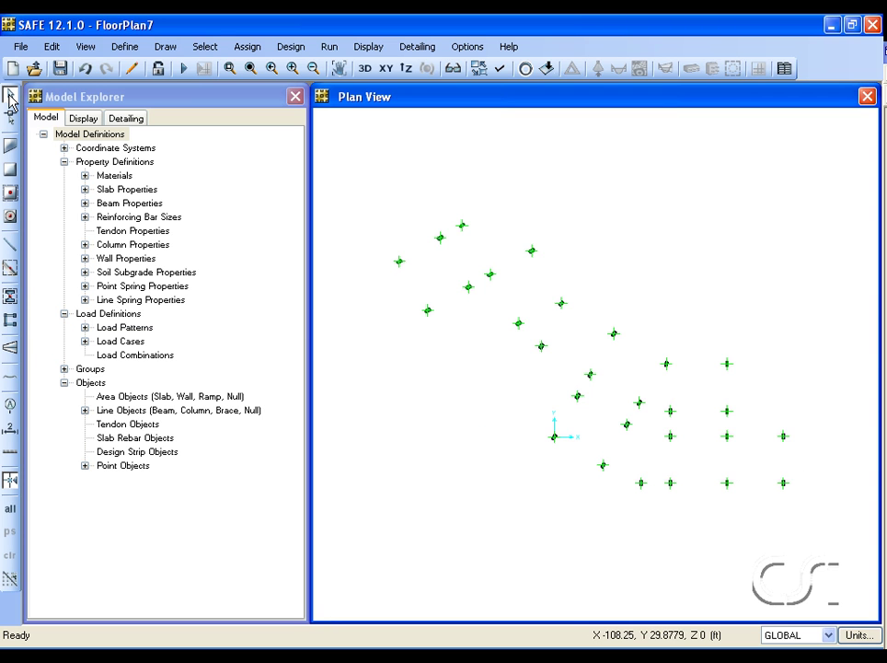
Hide the S-COLS layer of the architectural plan and show the A-WALL layer
left_click(468, 47)
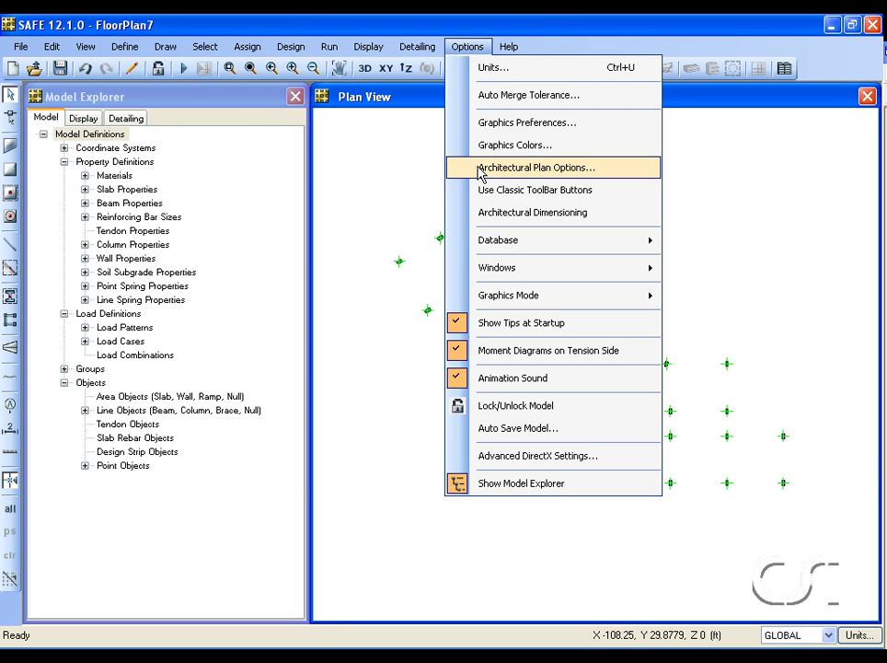
left_click(577, 168)
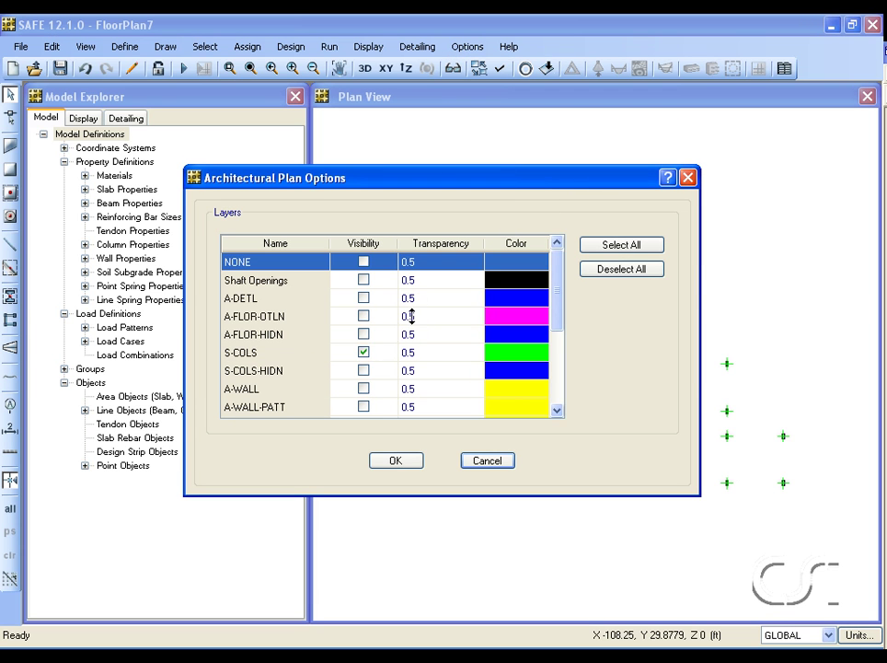
left_click(371, 356)
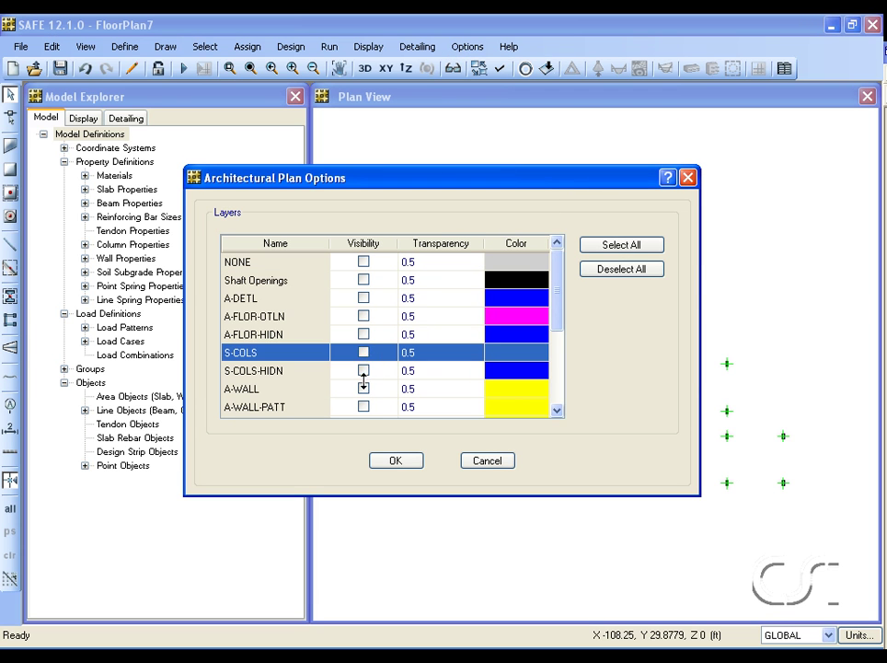
left_click(363, 388)
left_click(363, 388)
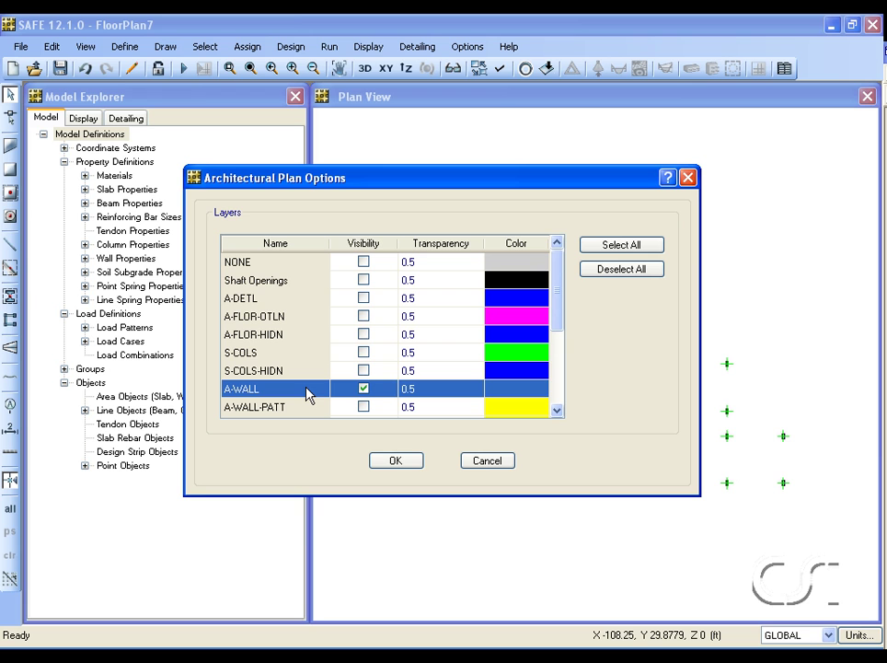
left_click(397, 460)
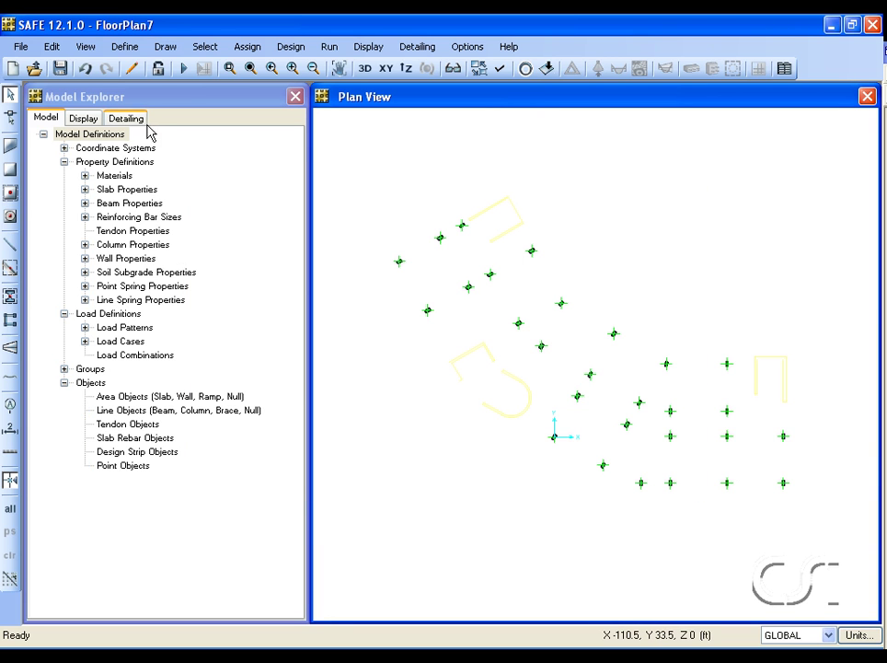
Review the list of defined wall properties before drawing walls
left_click(126, 47)
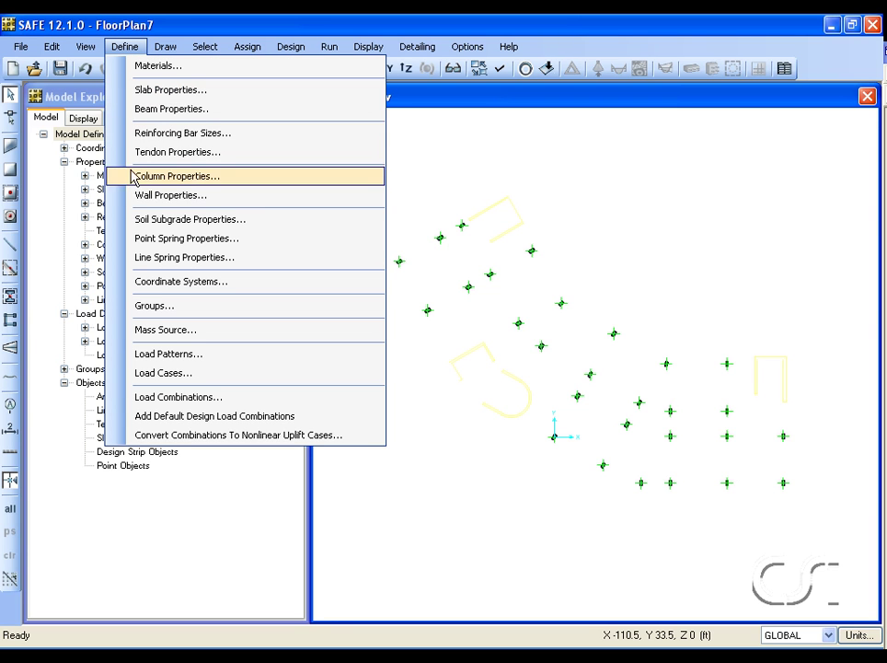
left_click(222, 204)
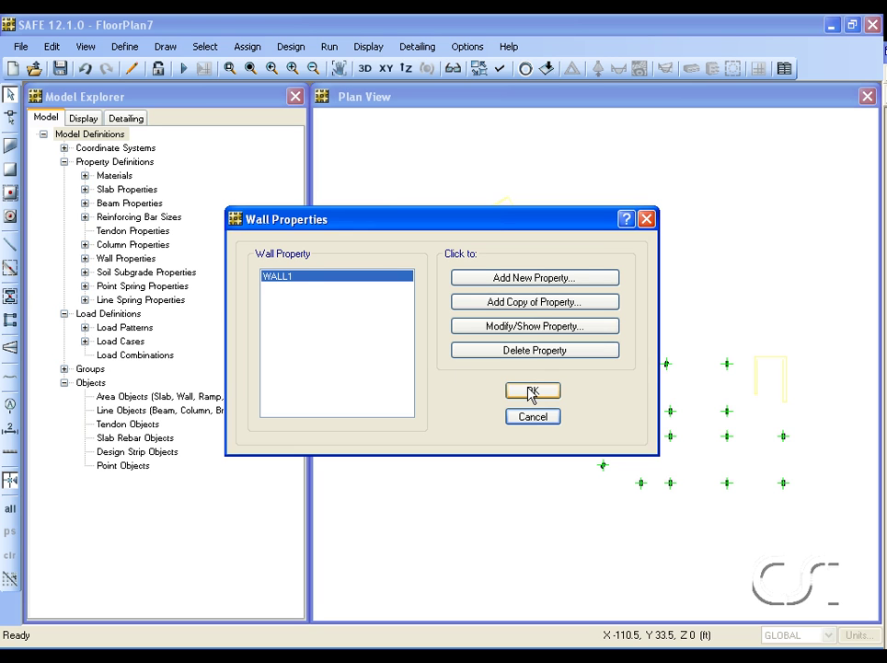
left_click(531, 391)
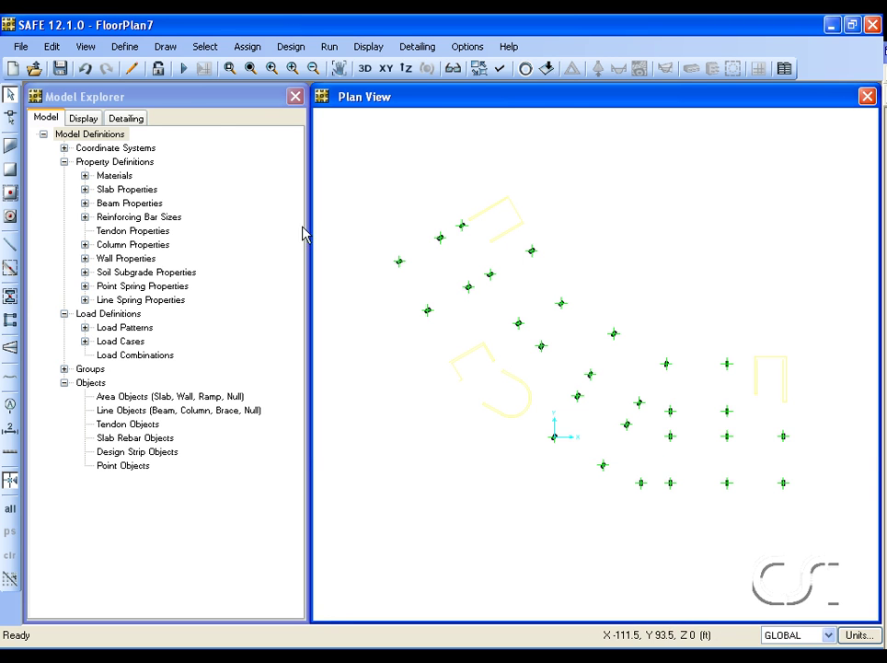
Draw WALL1 walls with a 12 ft height below over the upper-left group of architectural wall outlines using a selection window
left_click(166, 48)
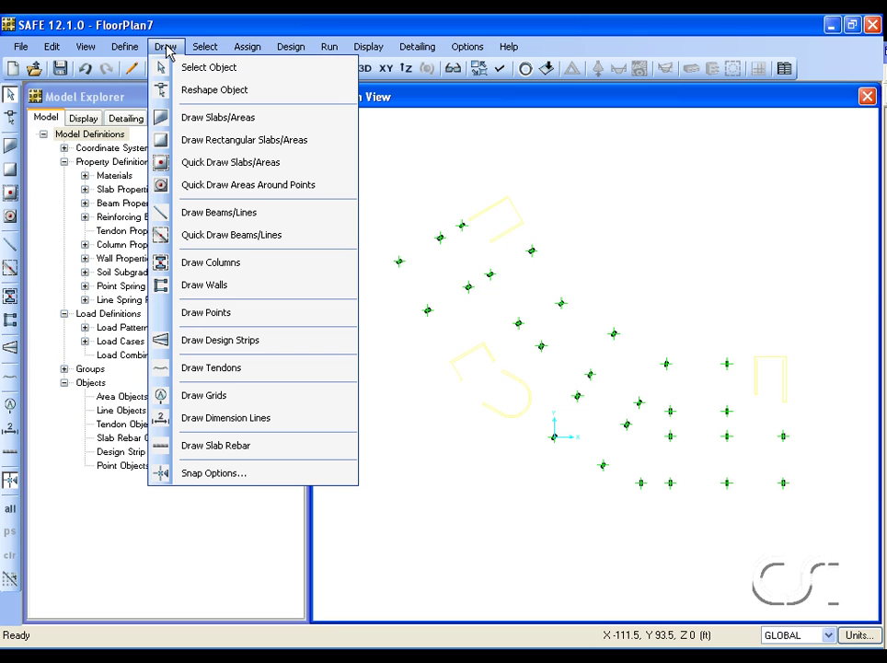
left_click(214, 287)
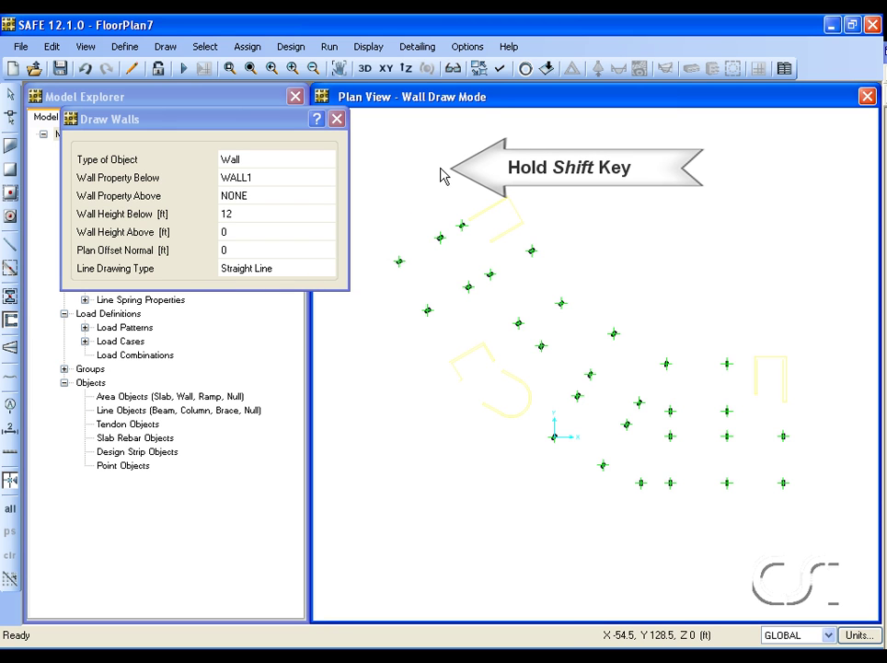
left_click_drag(440, 168, 535, 260, "shift")
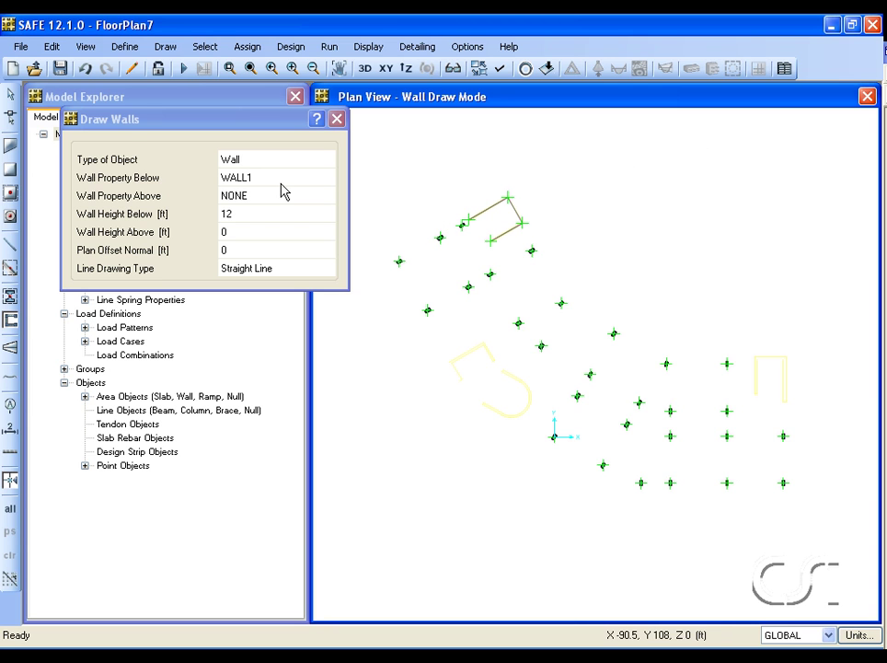
left_click(11, 98)
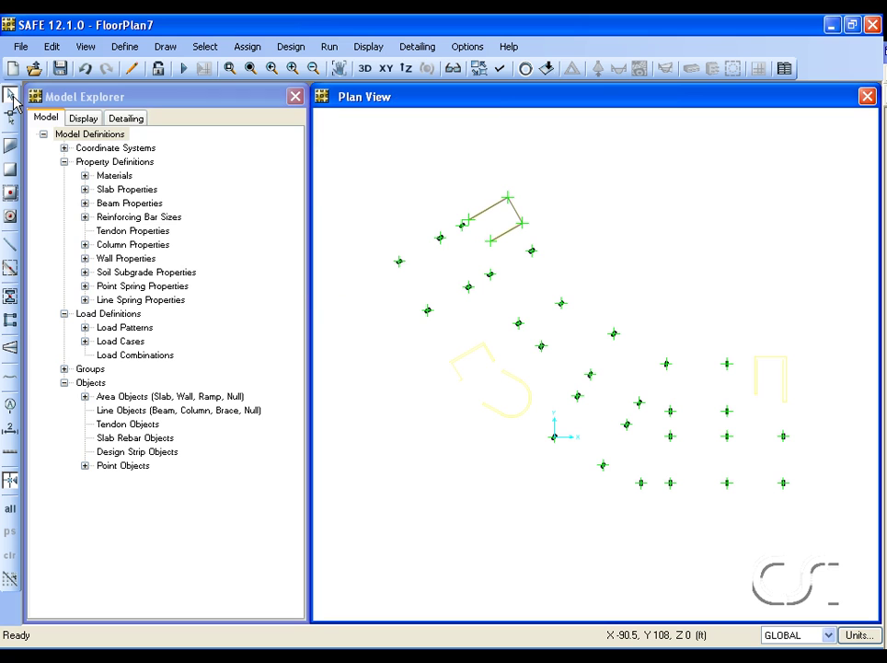
Check which wall properties are defined after drawing the upper-left walls
left_click(126, 51)
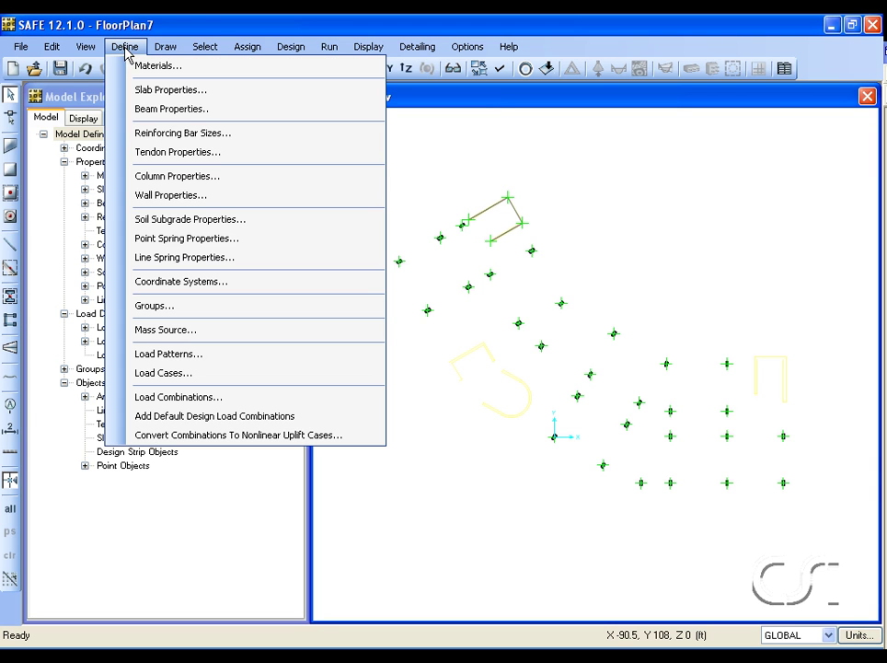
left_click(210, 196)
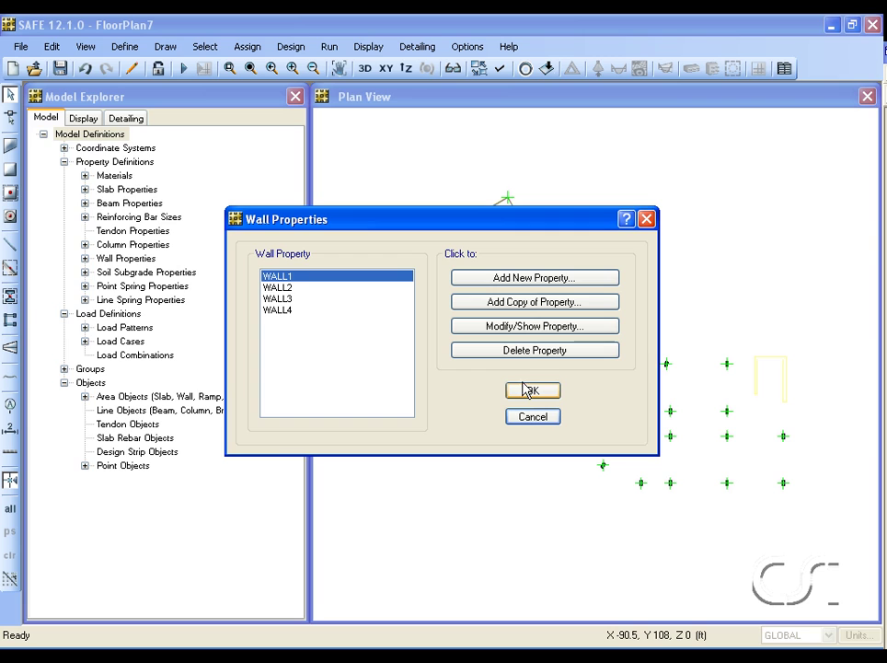
left_click(531, 392)
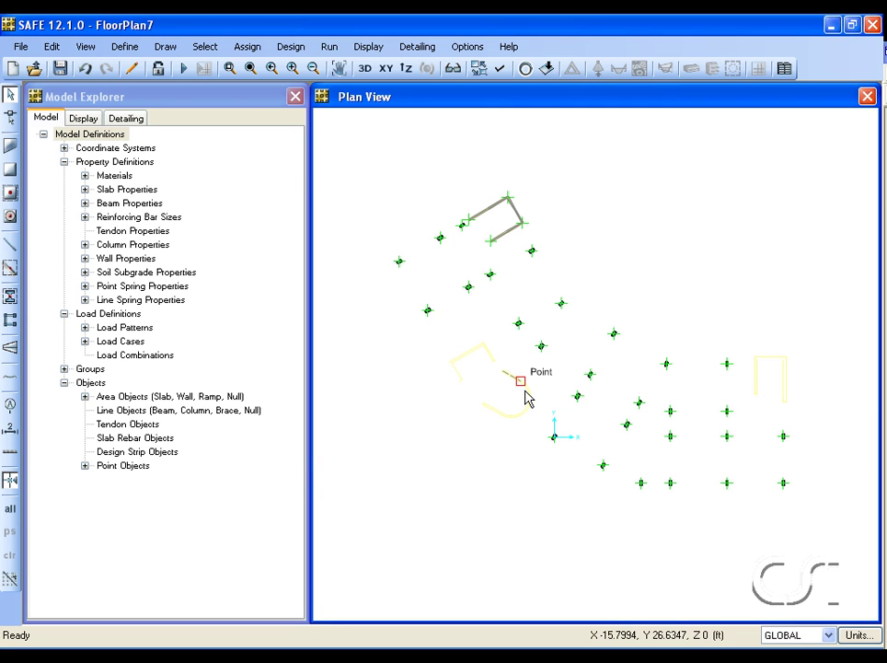
Convert the short right-hand segment of the lower-left angular wall outline to a SAFE wall
left_click(230, 70)
left_click_drag(416, 317, 558, 461)
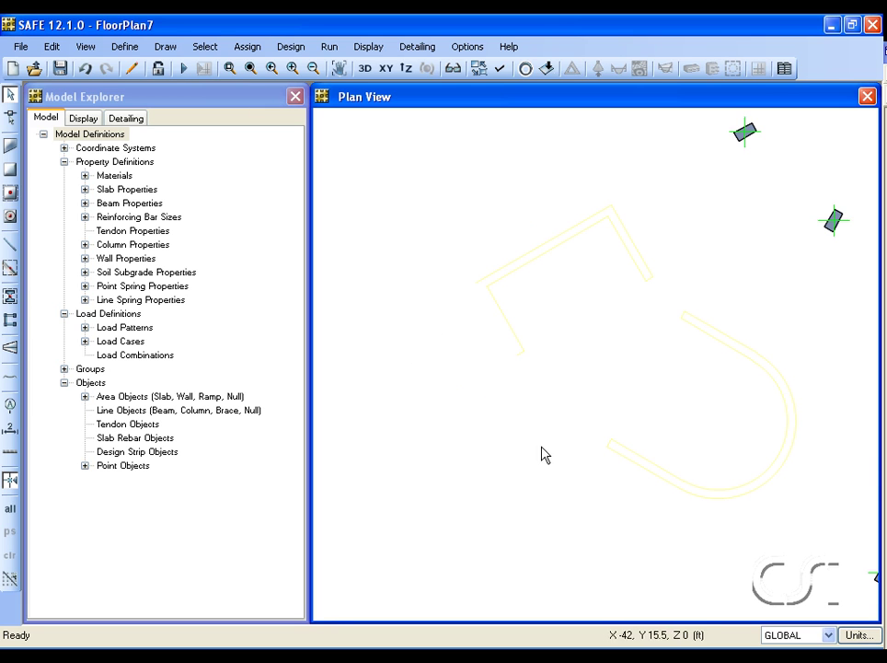
left_click(166, 46)
left_click(193, 289)
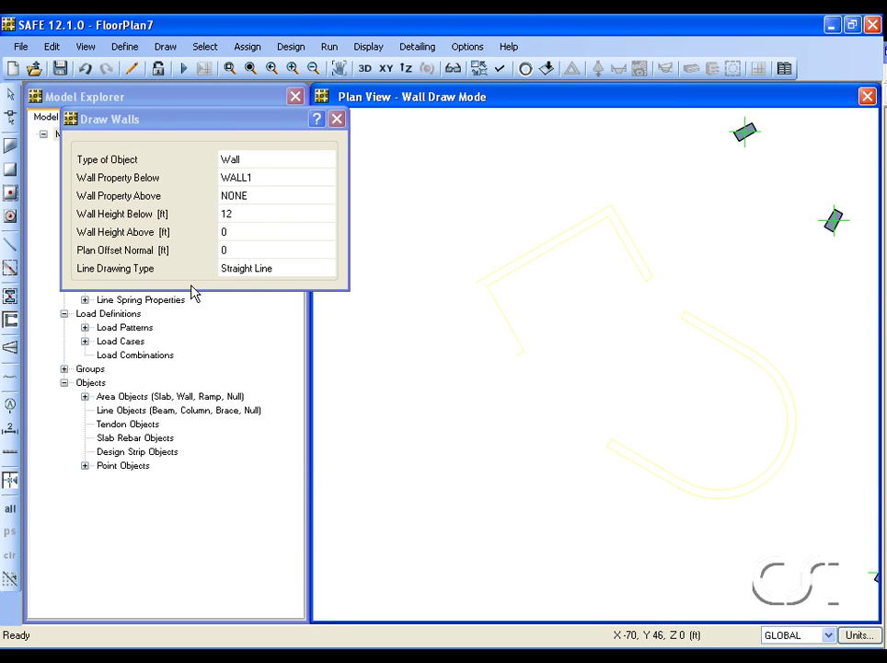
right_click(632, 253)
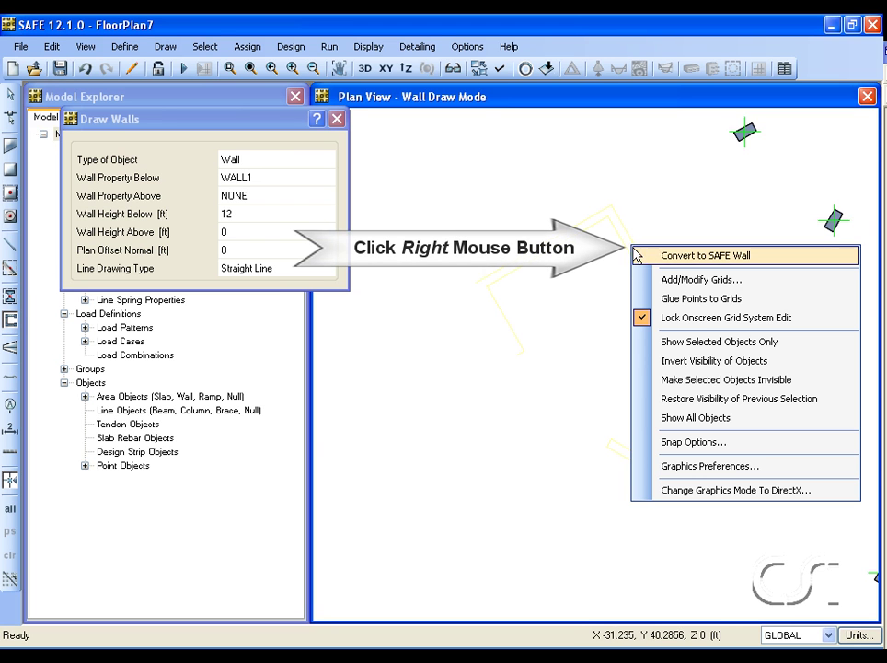
left_click(671, 256)
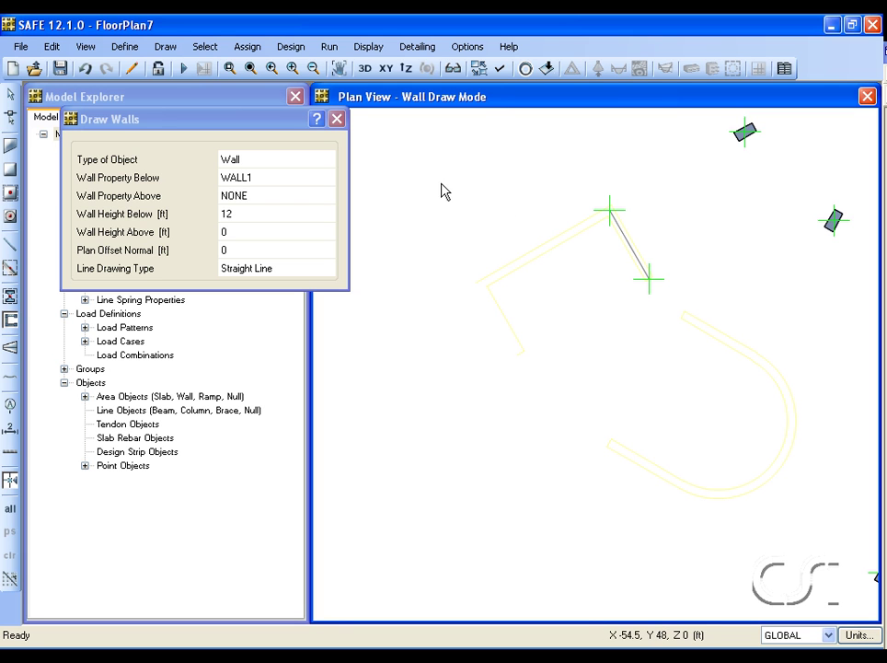
Draw walls over the remaining lower-left outlines, including the curved one, and the U-shaped outline at the plan's right end using selection windows
left_click_drag(432, 186, 819, 536)
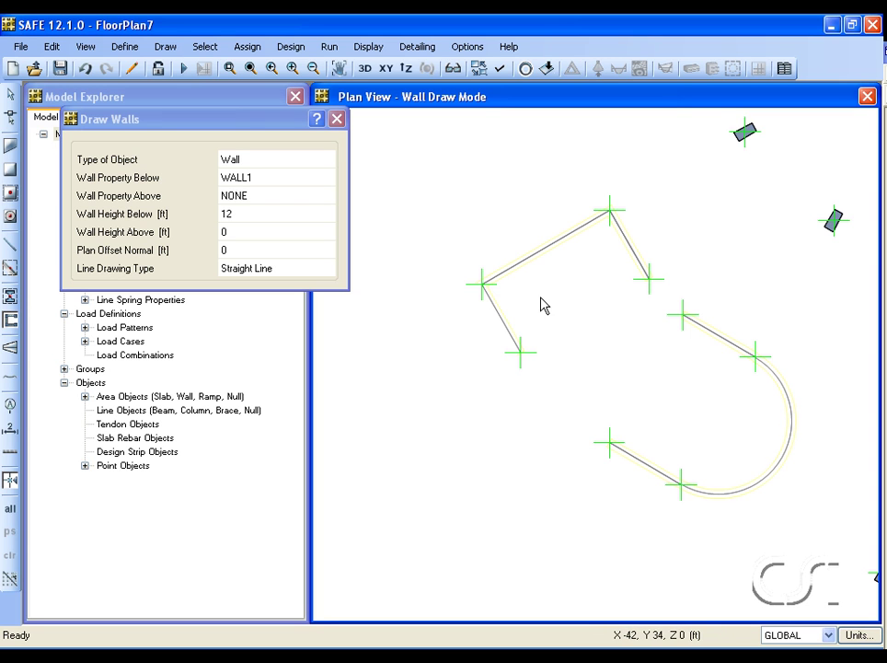
left_click(249, 69)
left_click_drag(729, 322, 815, 438)
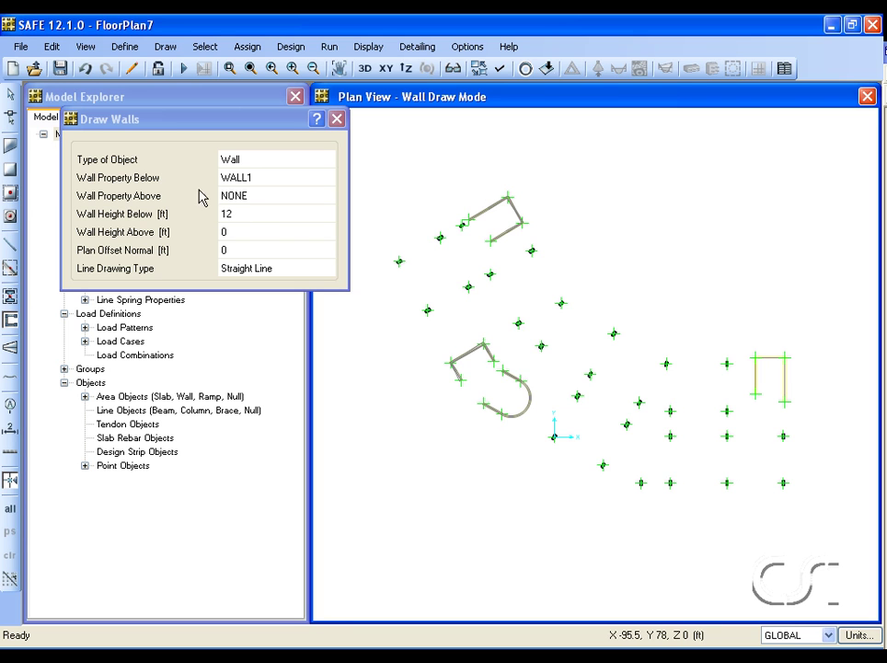
left_click(11, 95)
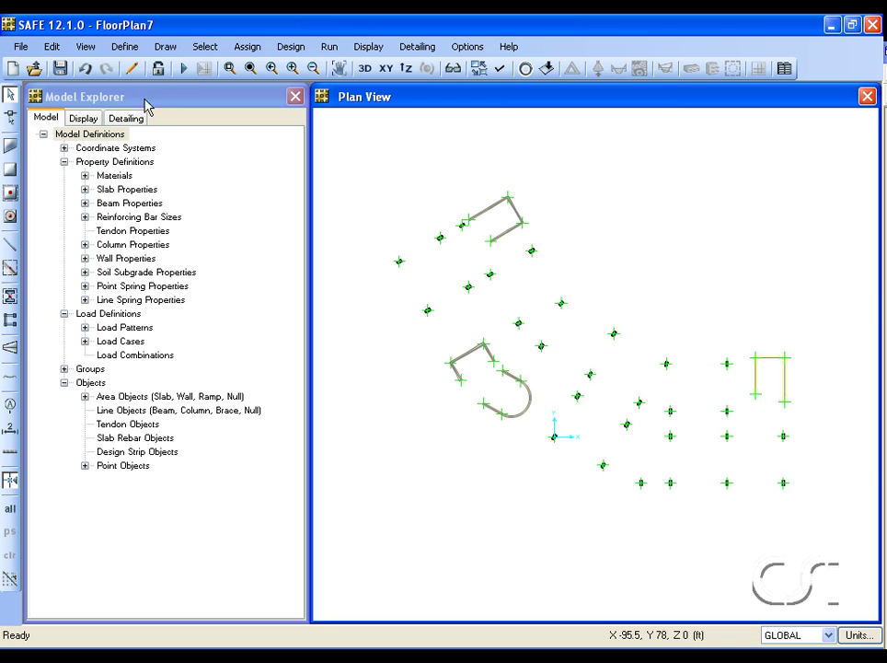
Hide the A-WALL layer of the architectural plan and show the A-FLOR-OTLN layer
left_click(467, 47)
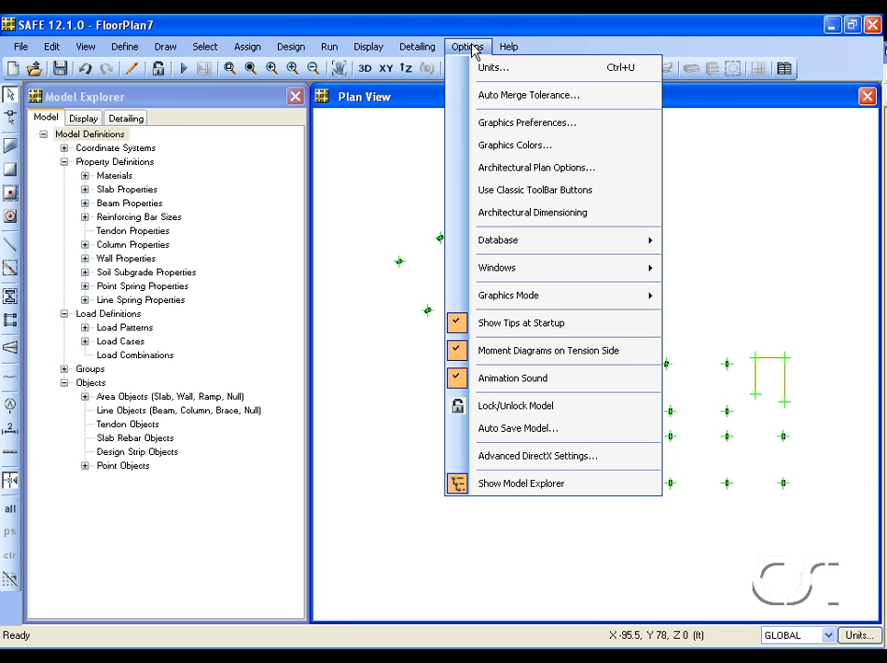
left_click(557, 169)
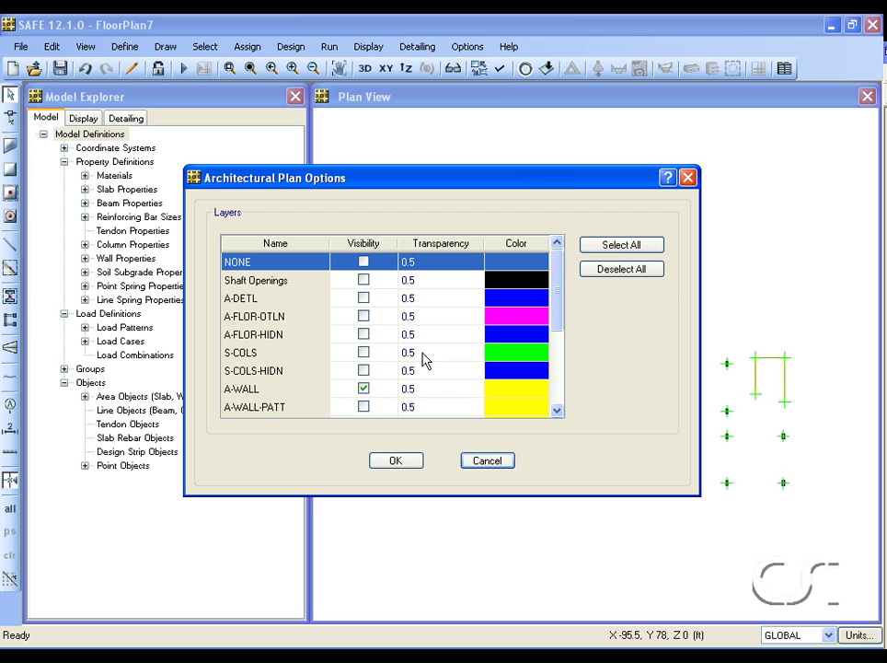
left_click(366, 391)
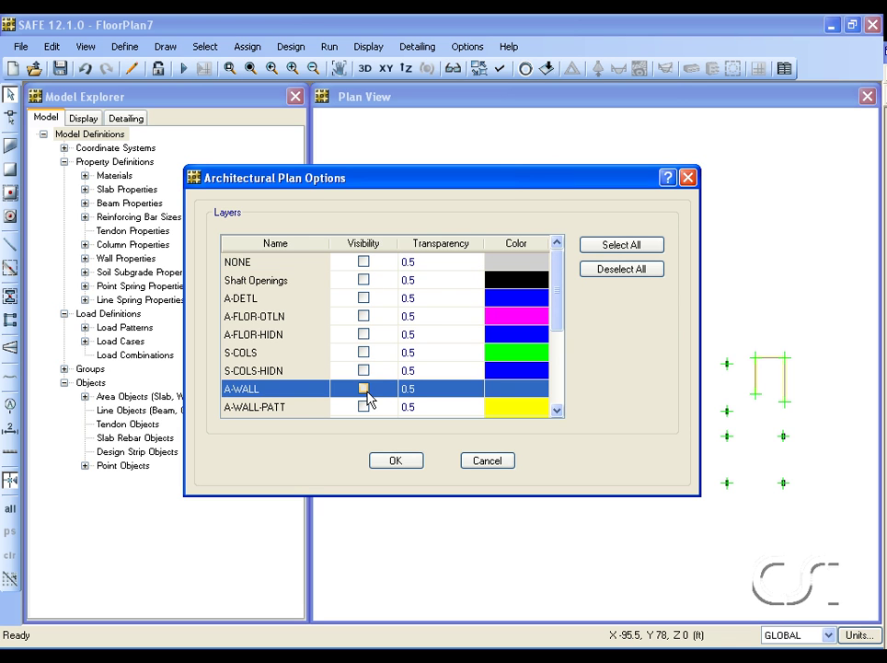
left_click(363, 317)
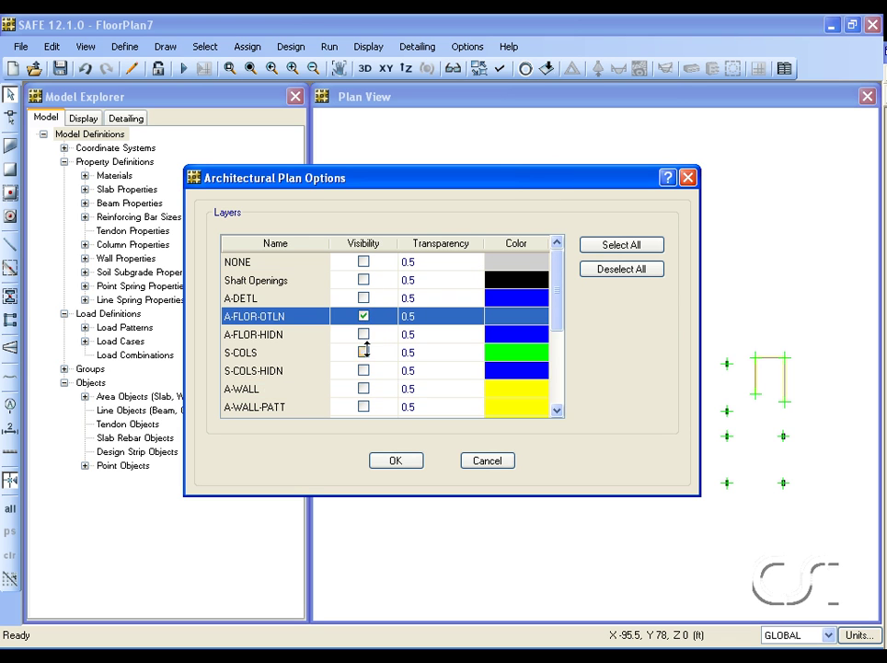
left_click(399, 458)
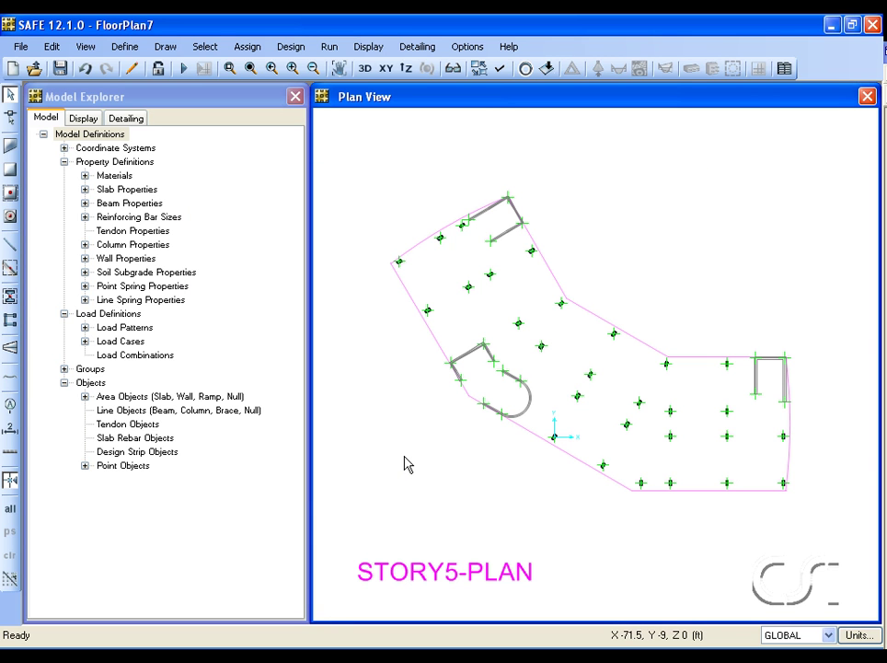
Add a SLAB1 slab area from the architectural floor outline
left_click(165, 47)
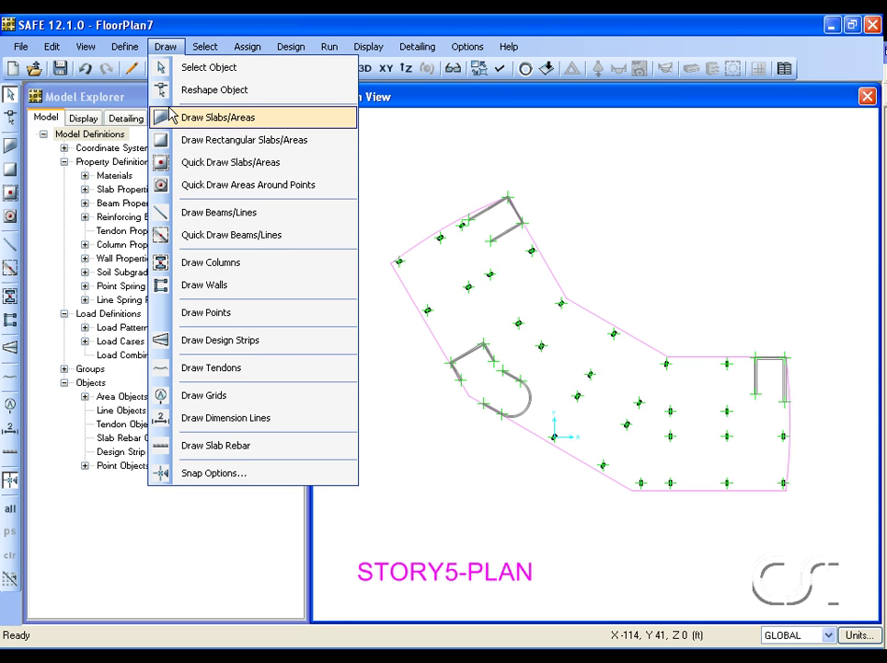
left_click(199, 119)
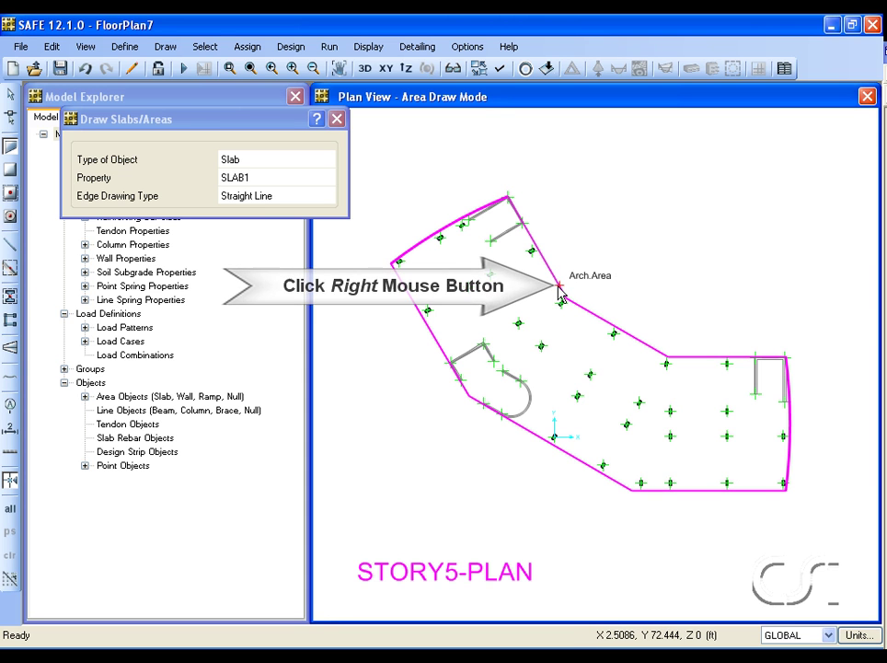
right_click(560, 293)
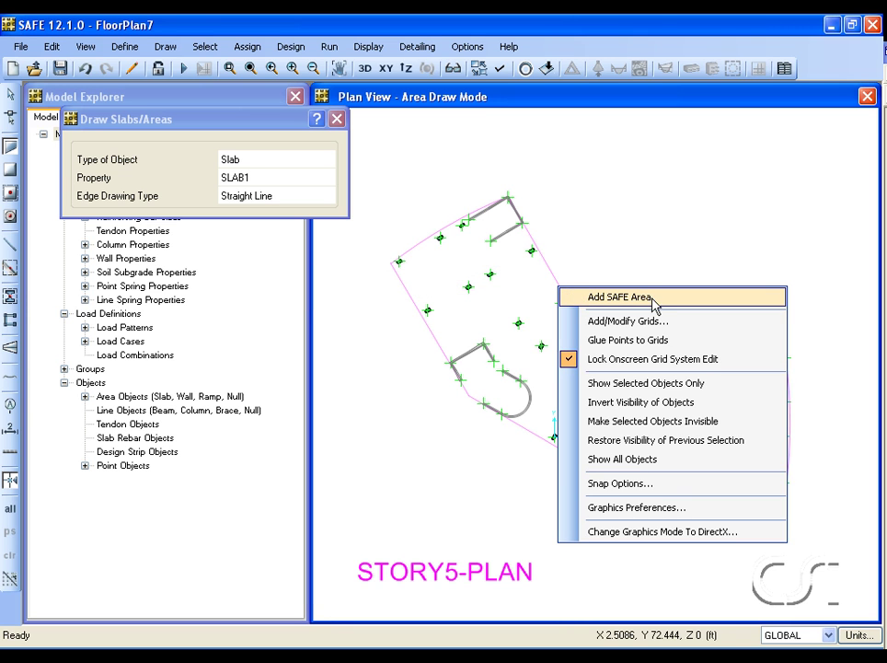
left_click(590, 299)
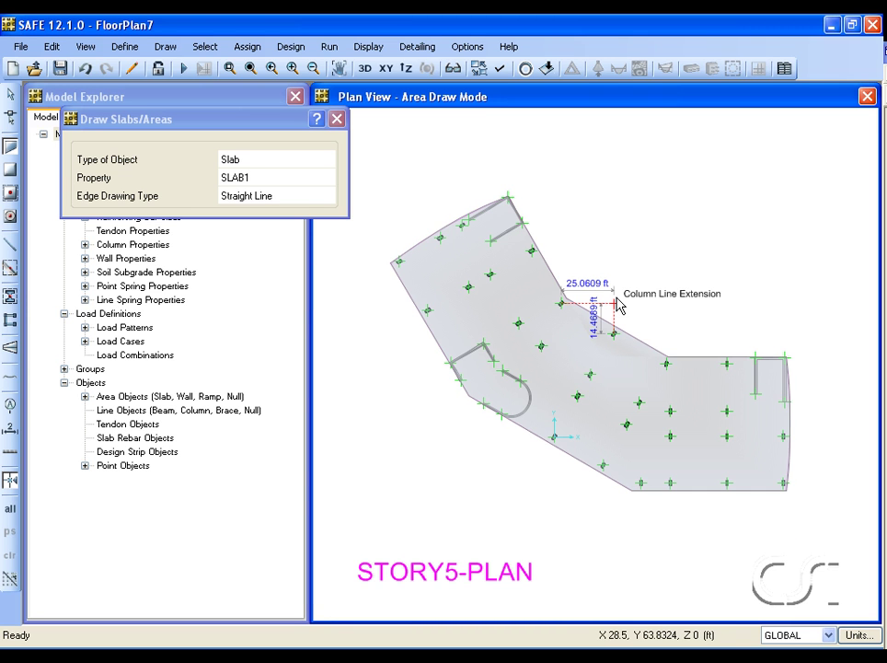
left_click(11, 94)
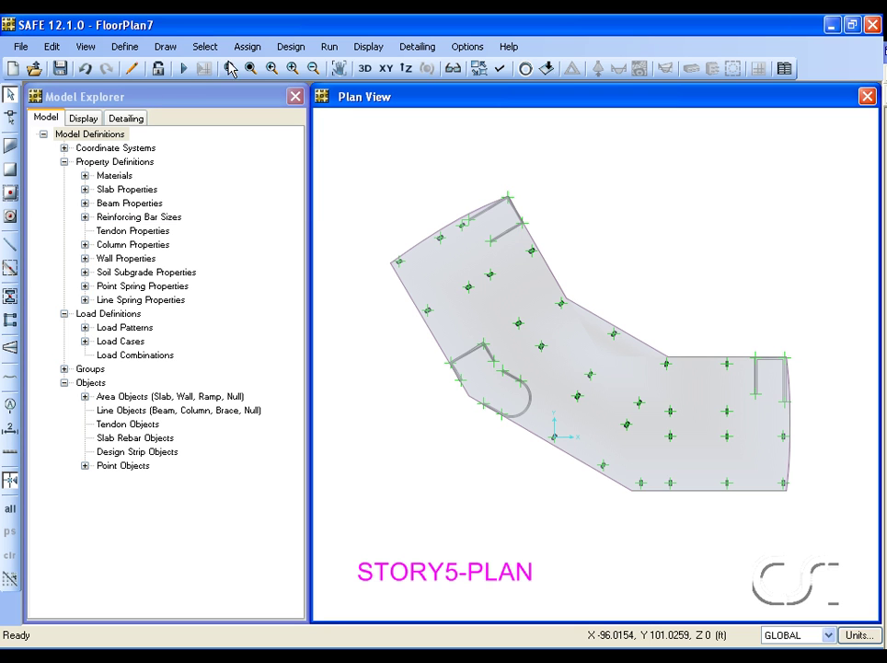
Examine how the slab follows the curved edge at the upper-left end of the floor outline
left_click(230, 68)
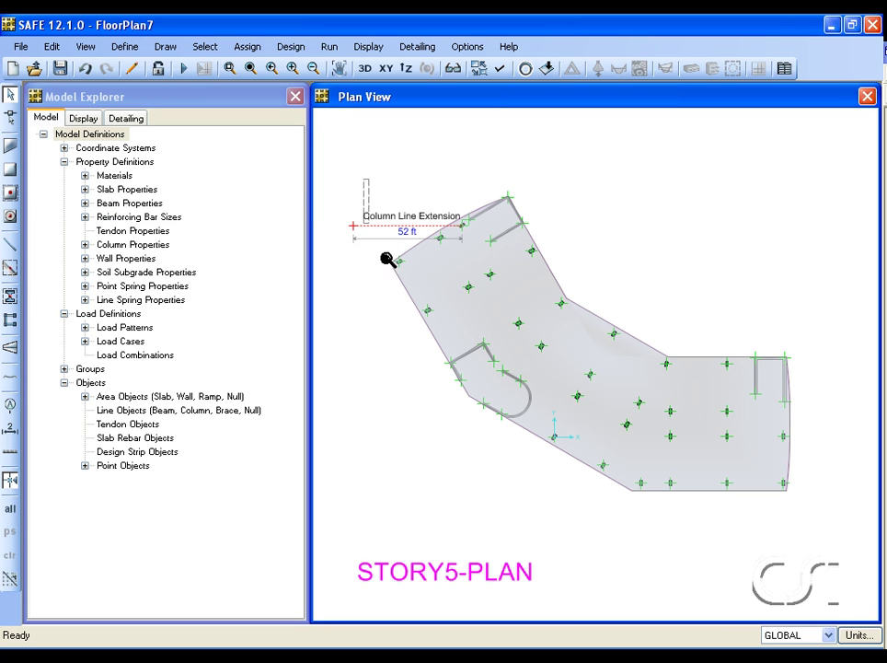
left_click_drag(363, 179, 556, 328)
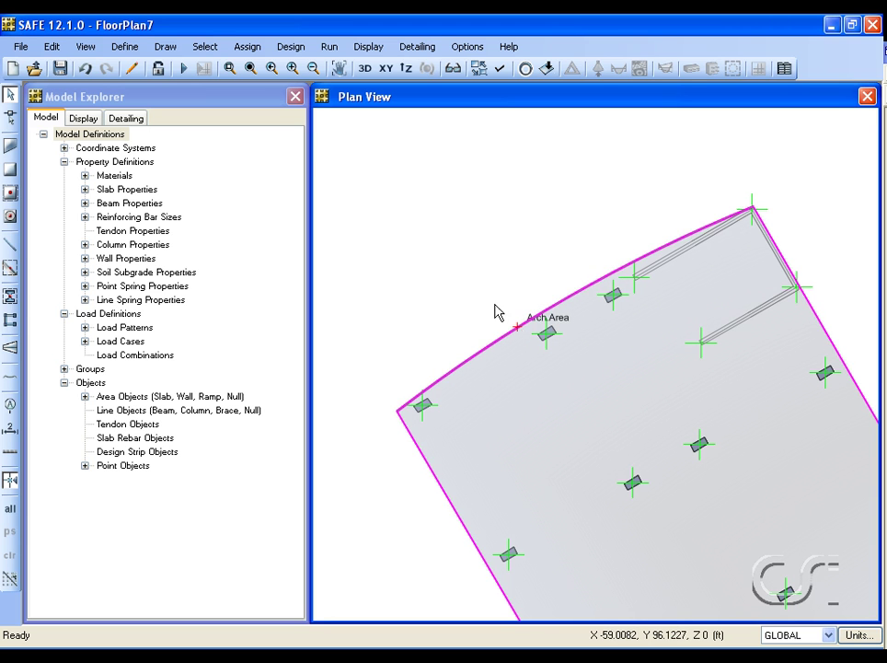
left_click(250, 70)
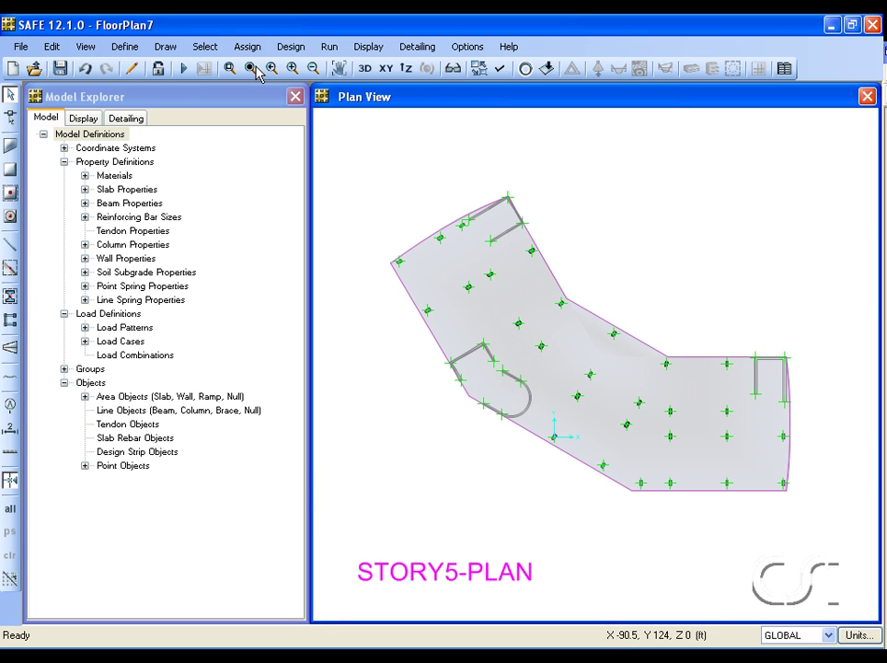
Hide the A-FLOR-OTLN layer of the architectural plan and show the Shaft Openings layer
left_click(460, 50)
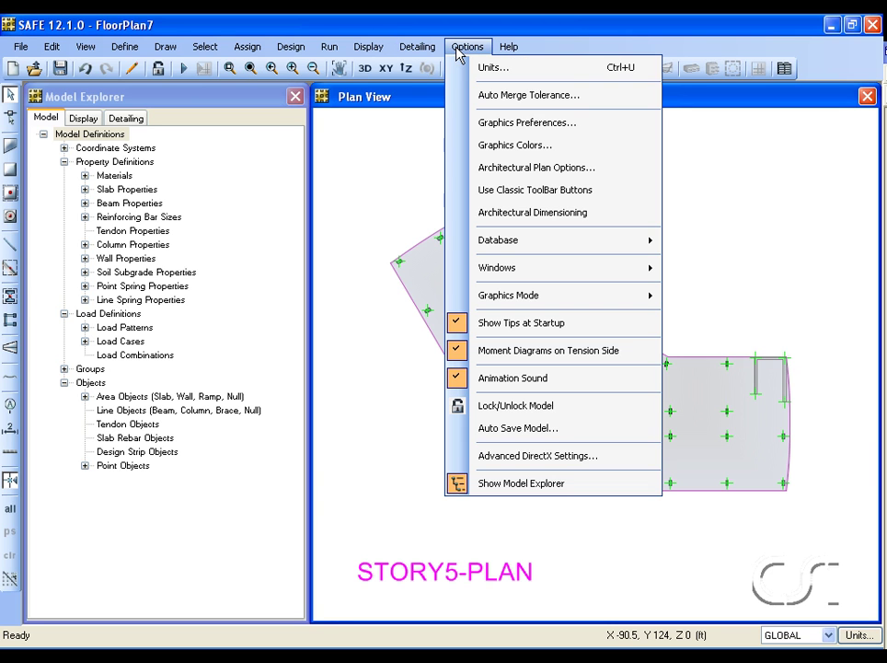
left_click(489, 172)
left_click(364, 318)
left_click(363, 279)
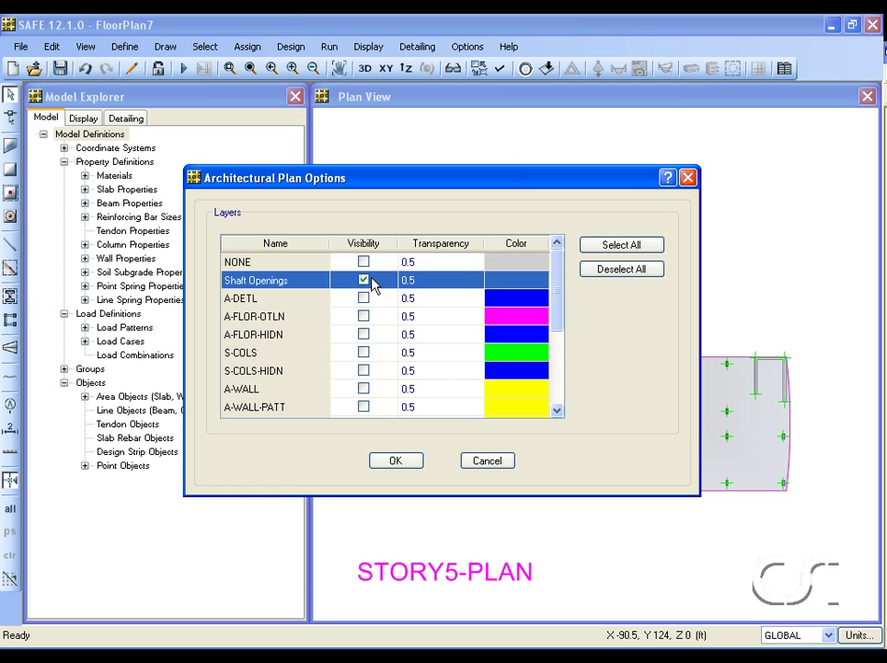
left_click(406, 461)
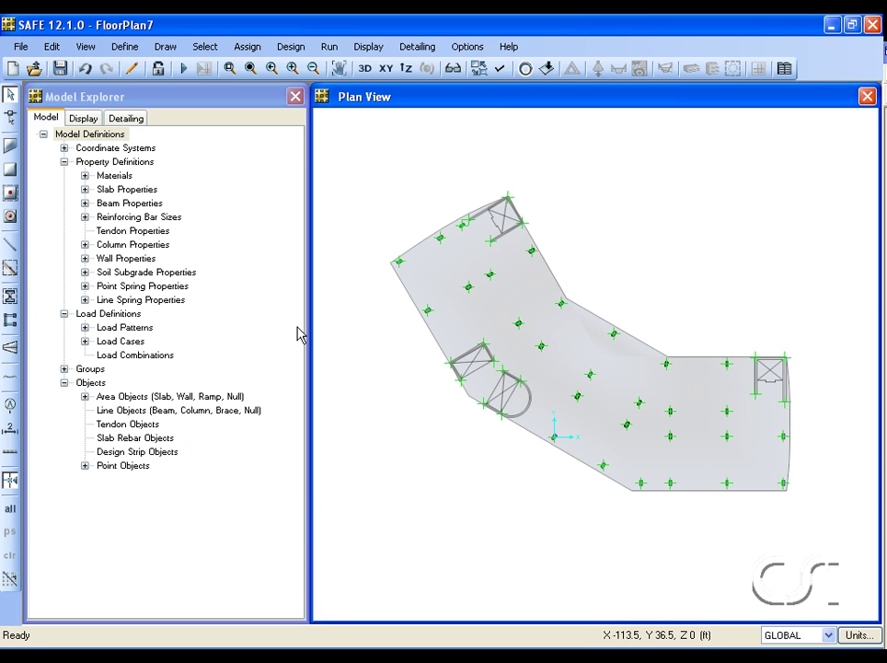
Quick-draw unloaded openings from the architectural layer over the three shafts in the plan's left wing with one selection window
left_click(166, 48)
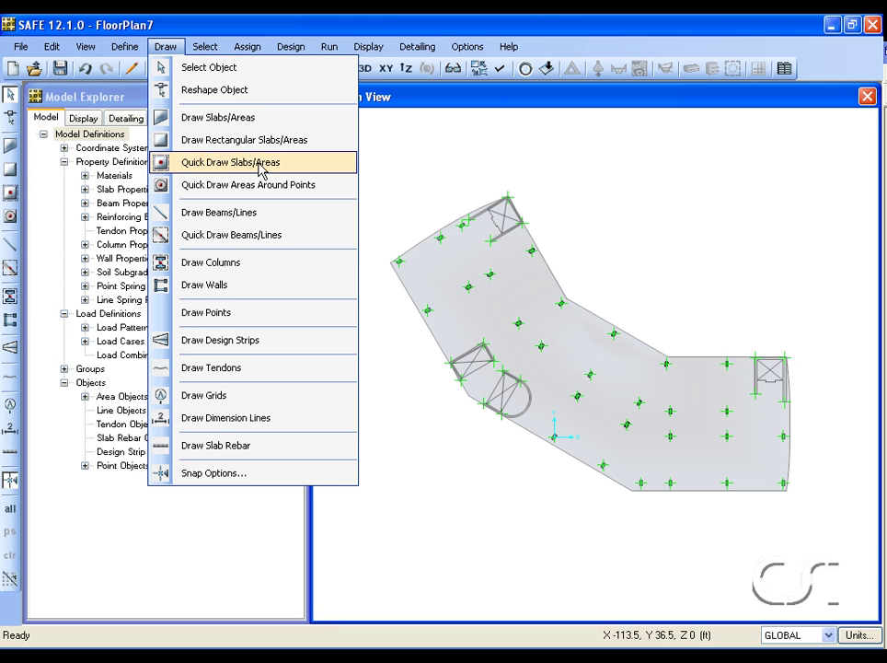
left_click(230, 165)
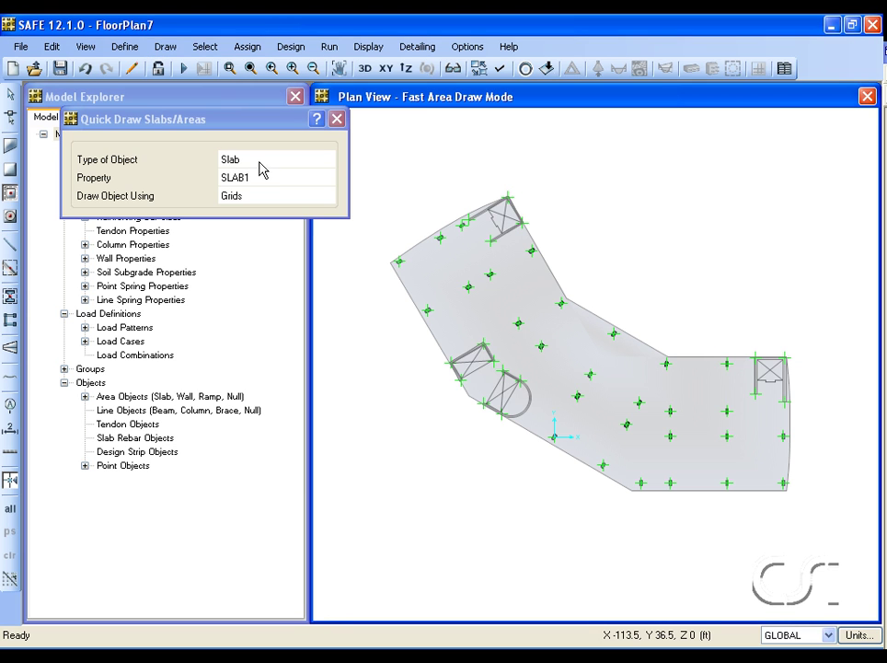
left_click(263, 166)
left_click(328, 159)
left_click(300, 188)
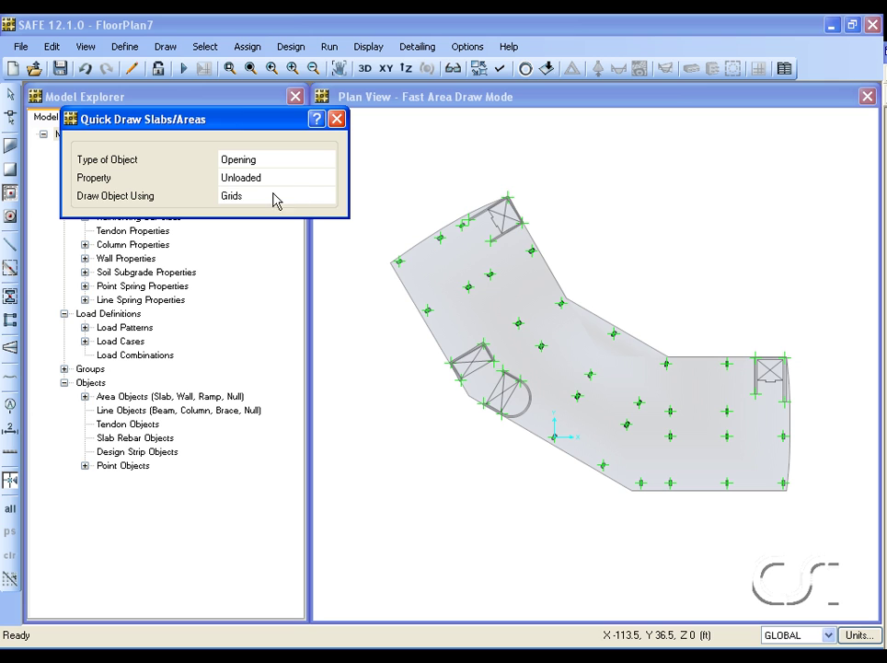
left_click(274, 196)
left_click(326, 196)
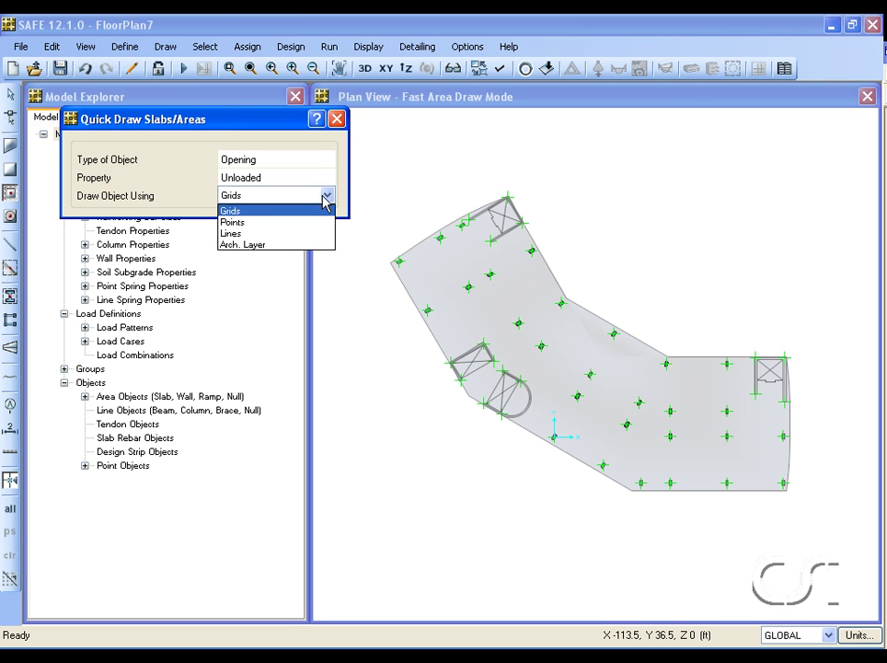
left_click(281, 246)
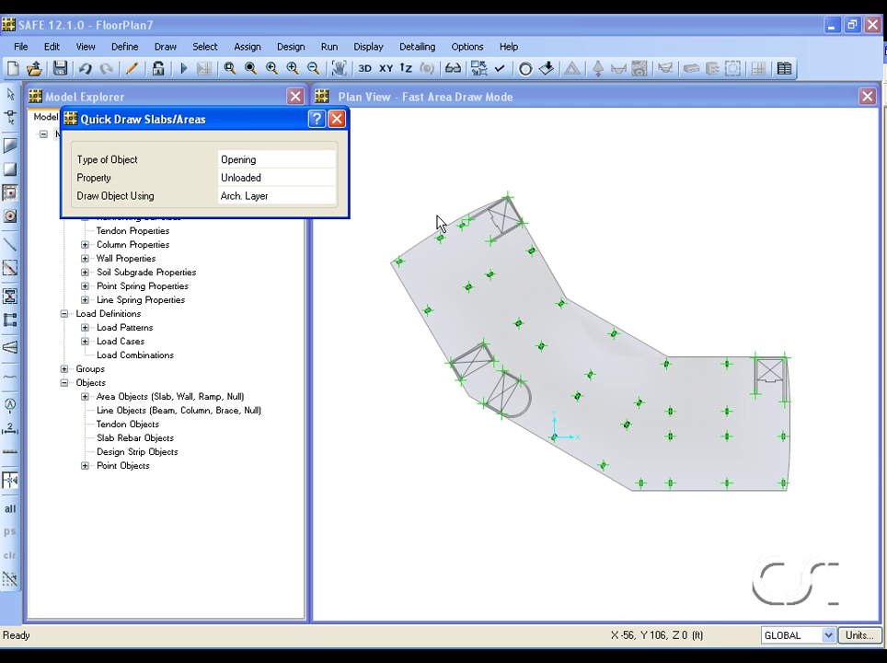
mouse_move(379, 160)
left_mouse_down()
mouse_move(421, 341)
mouse_move(489, 395)
mouse_move(559, 427)
left_mouse_up()
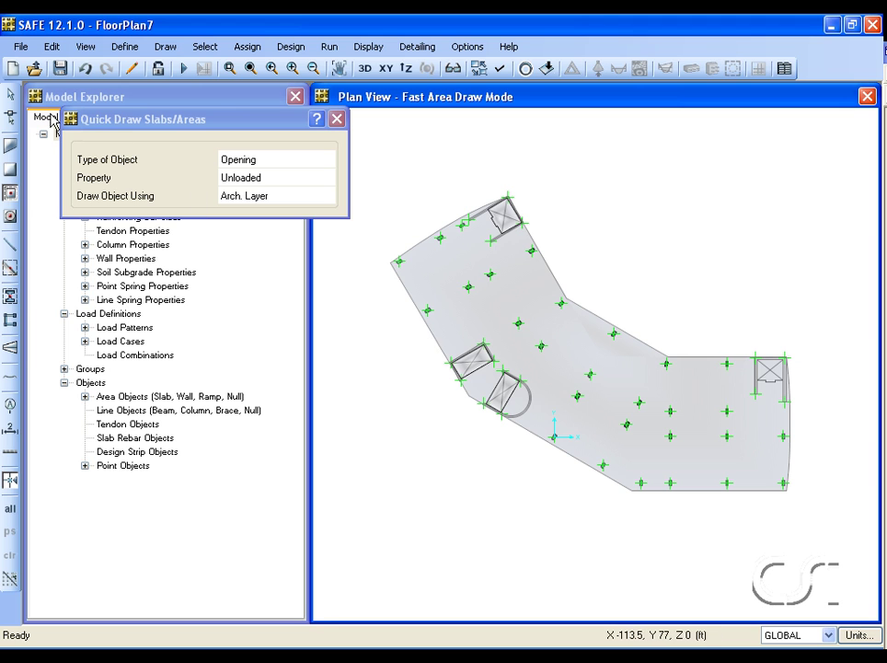
left_click(11, 96)
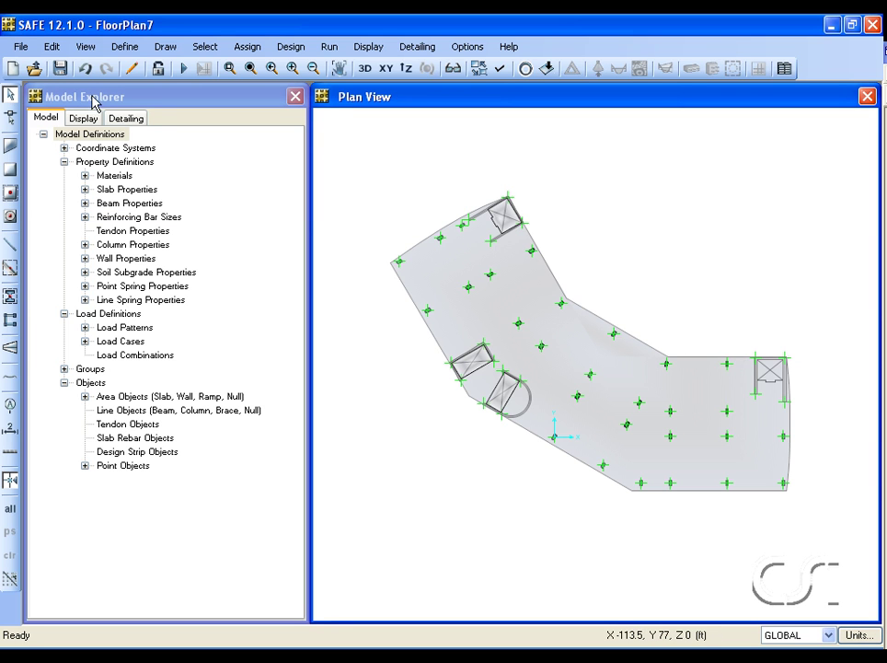
Add an unloaded opening area from the architectural shaft outline between the U-shaped walls at the plan's right end
left_click(229, 72)
left_click_drag(726, 326, 806, 415)
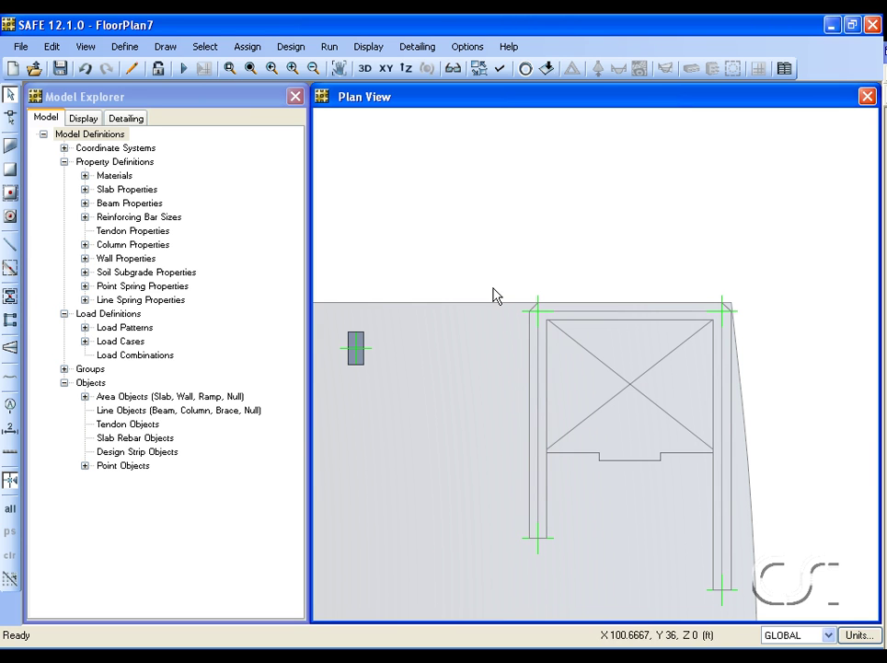
left_click(170, 51)
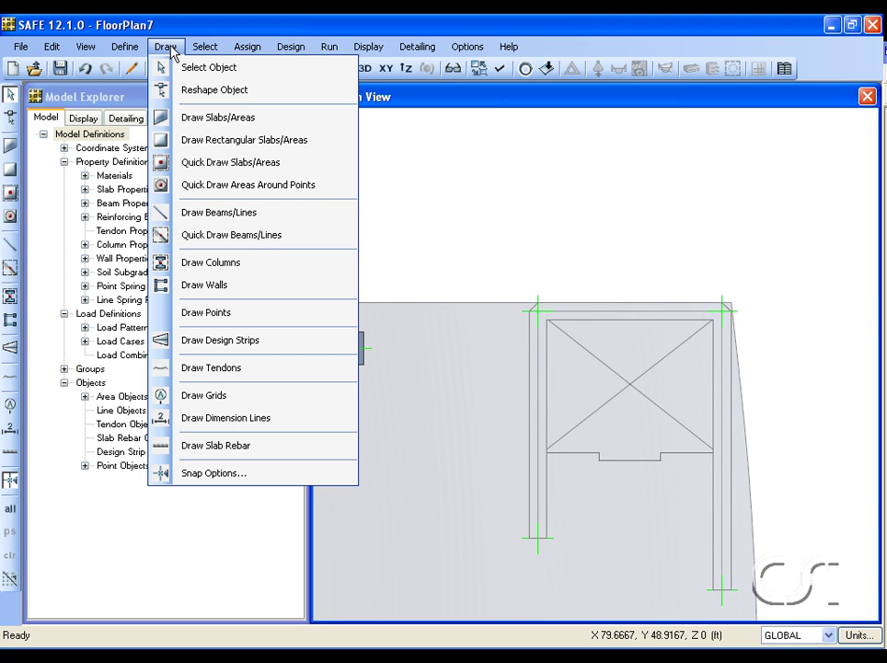
left_click(259, 119)
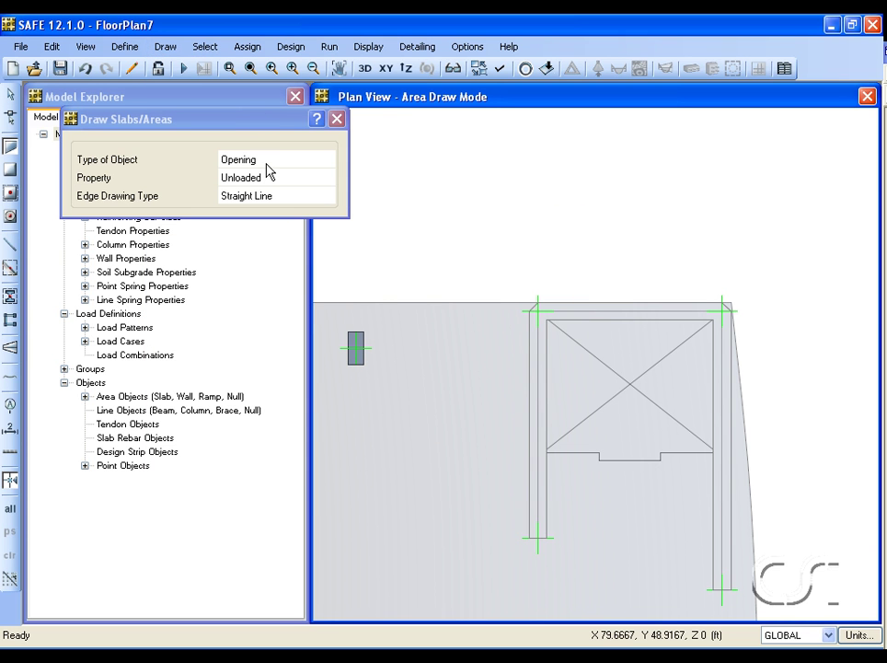
left_click(547, 451)
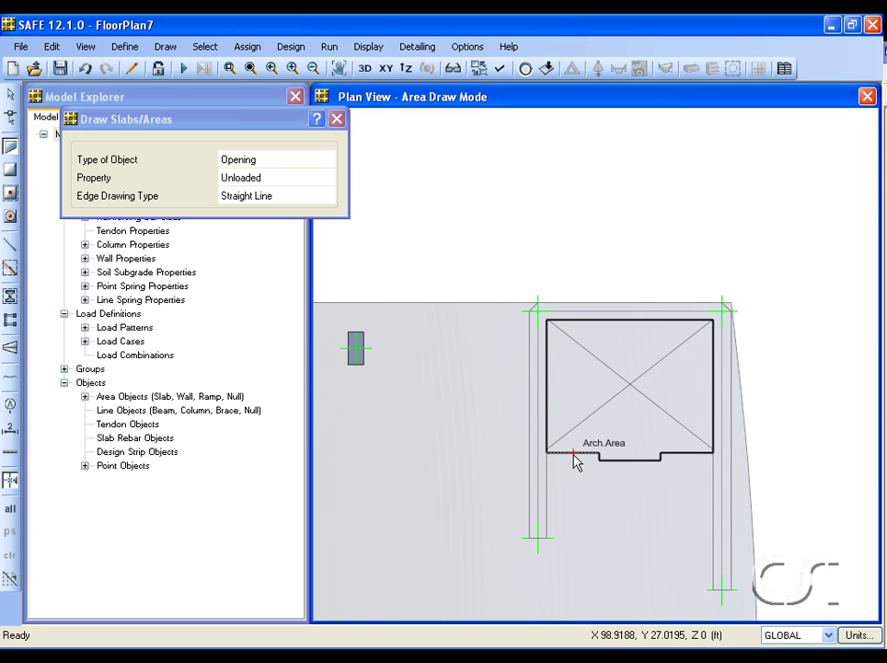
right_click(573, 460)
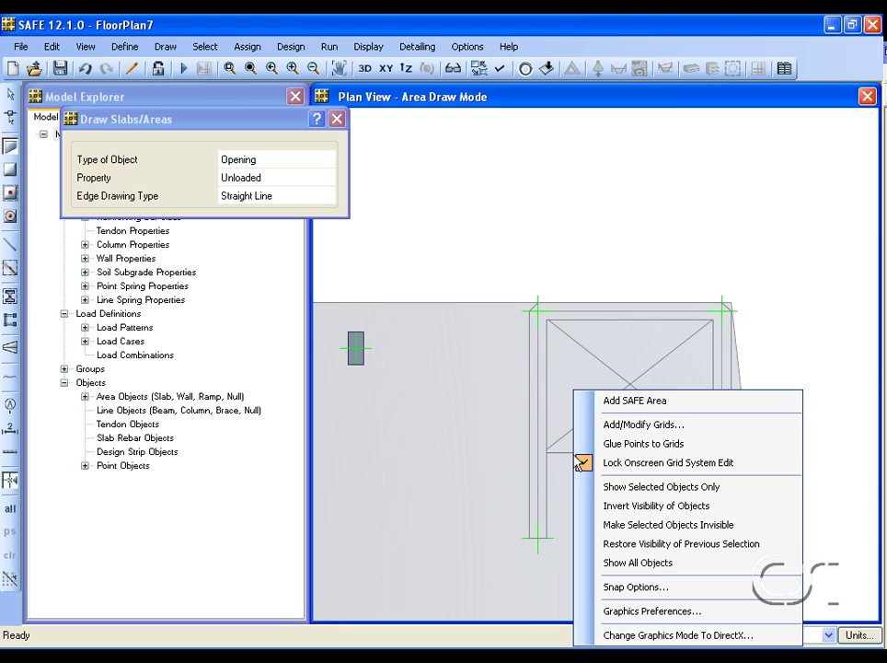
left_click(679, 401)
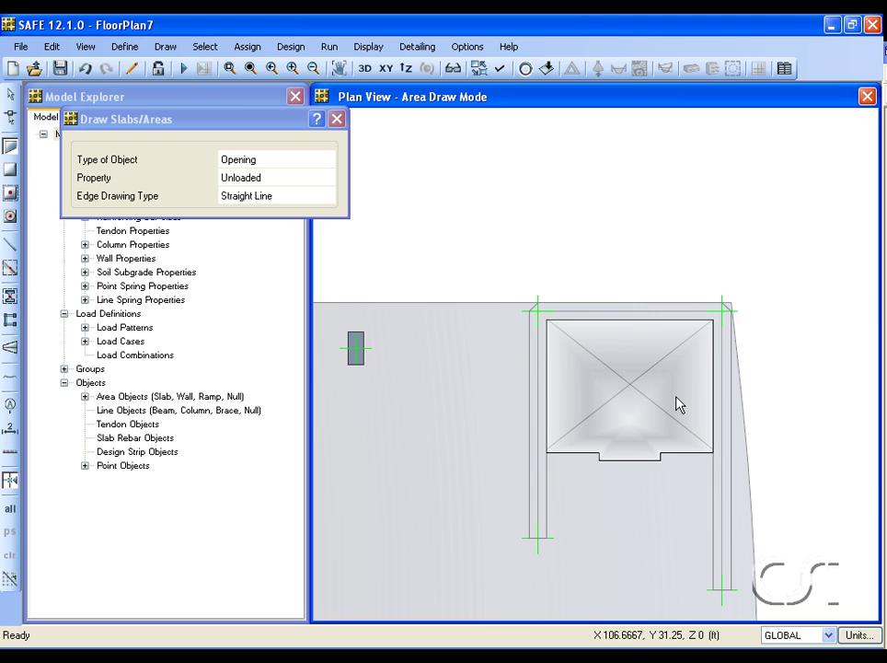
left_click(11, 96)
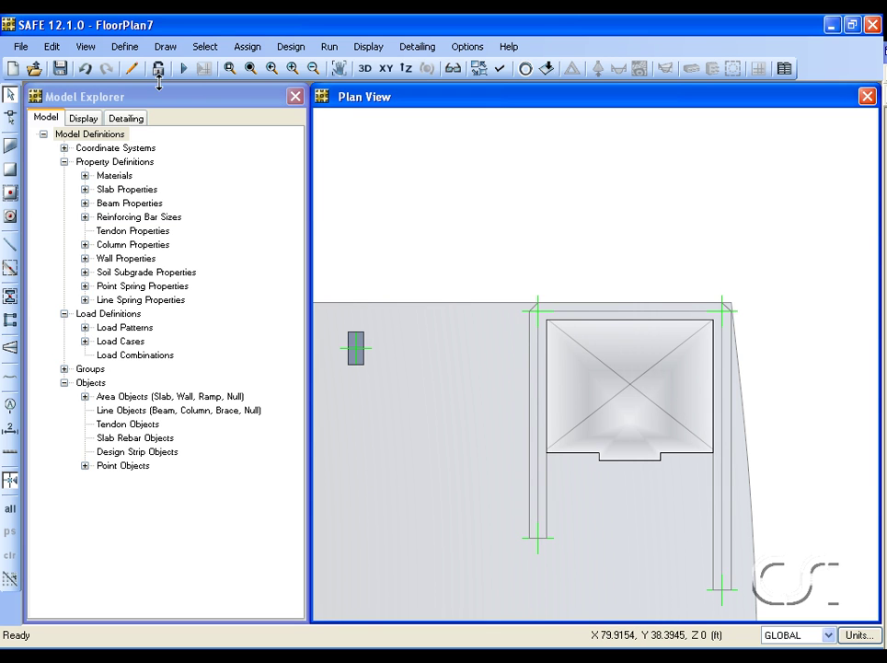
left_click(250, 69)
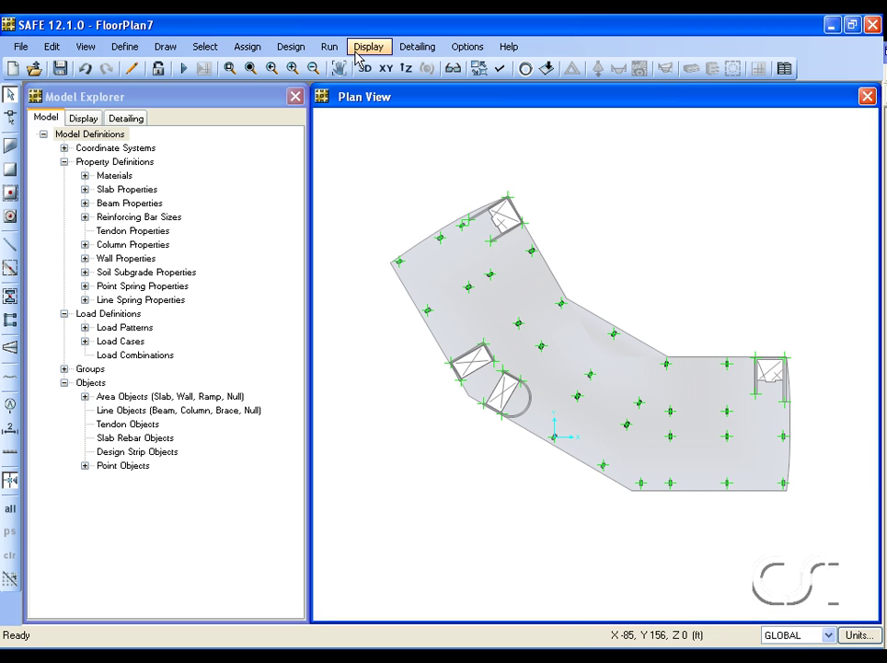
Hide the Shaft Openings layer of the architectural plan and show the A-DETL and S-GRID layers
left_click(458, 47)
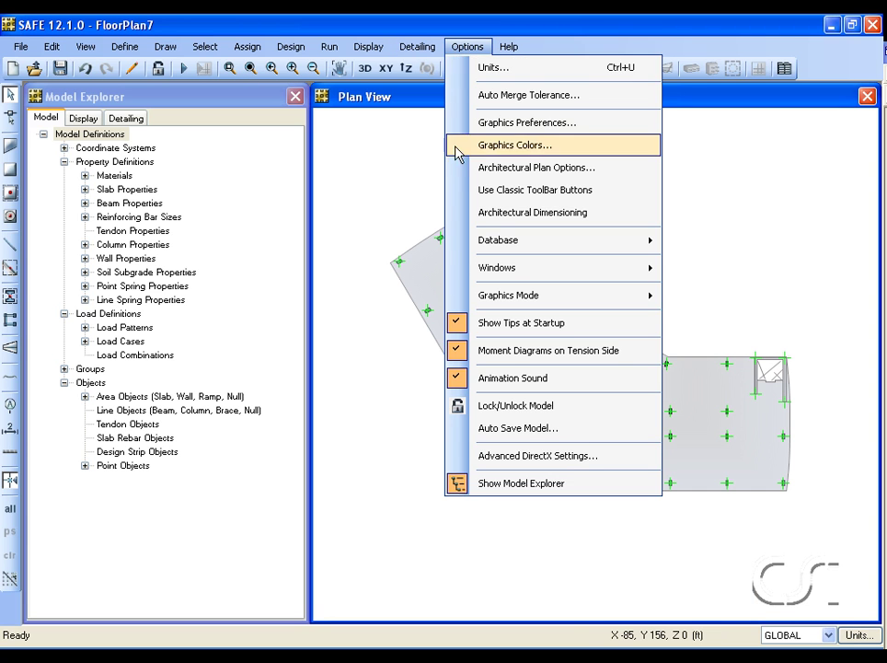
left_click(530, 170)
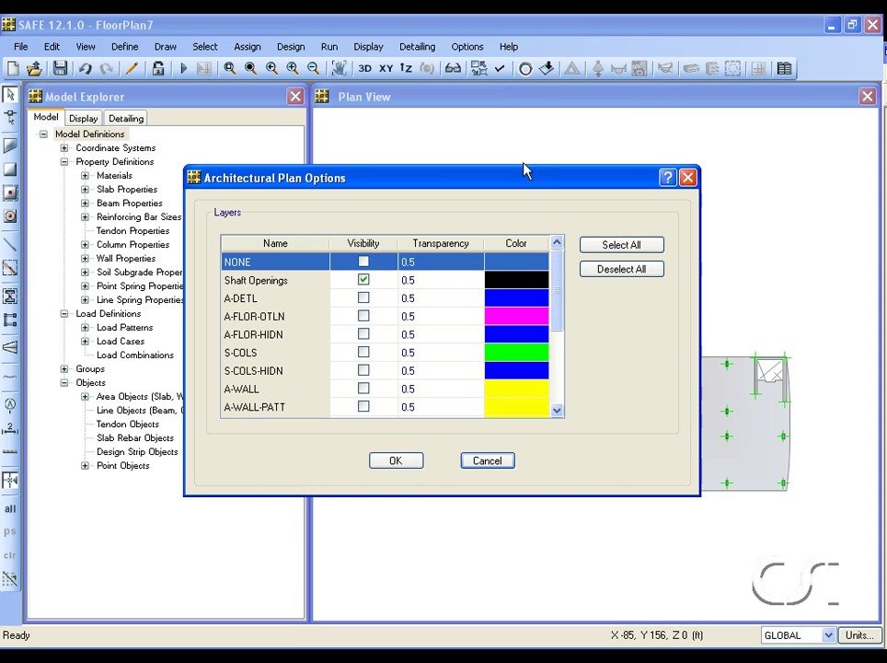
left_click(365, 282)
left_click(363, 298)
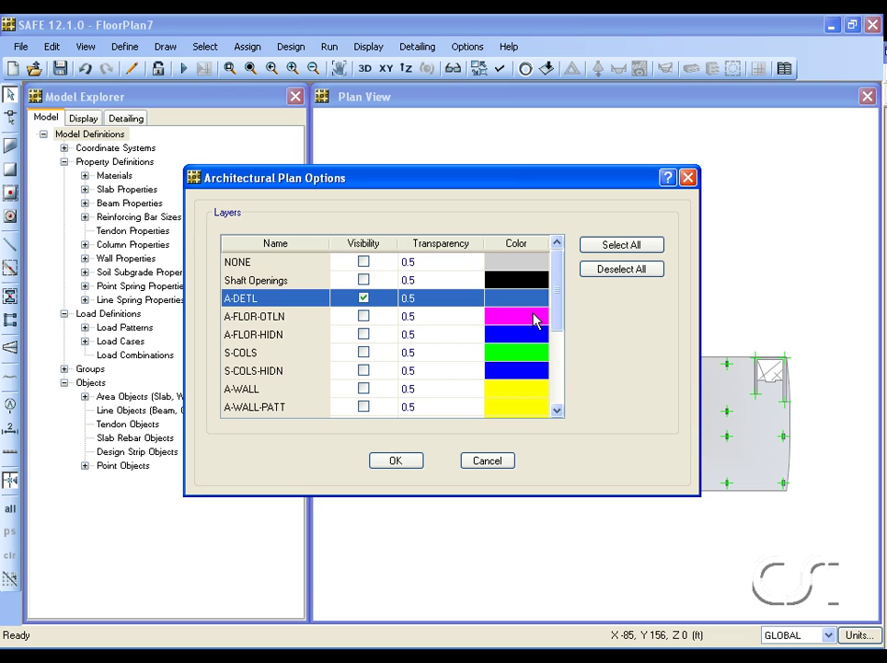
left_click_drag(554, 311, 554, 379)
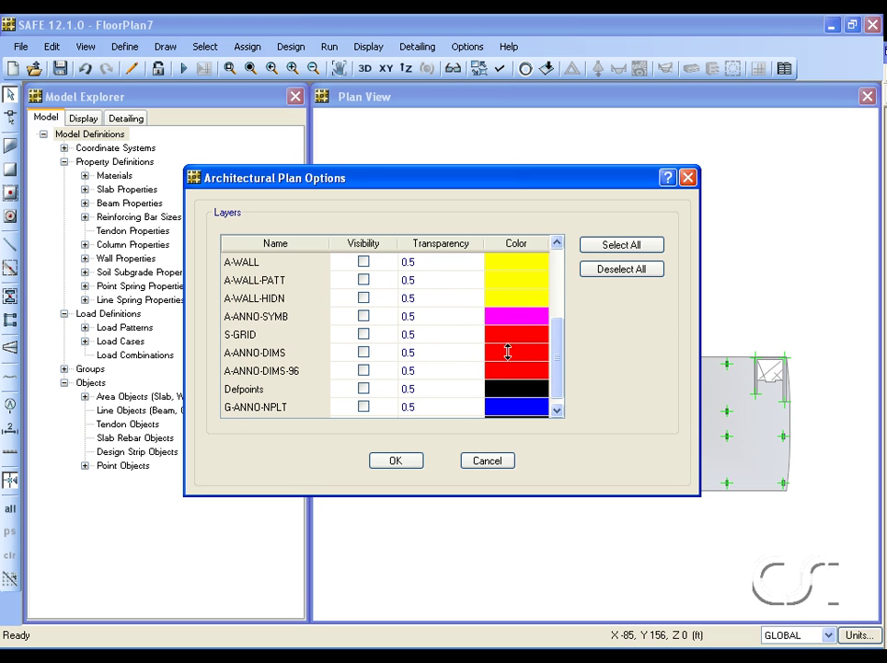
left_click(364, 334)
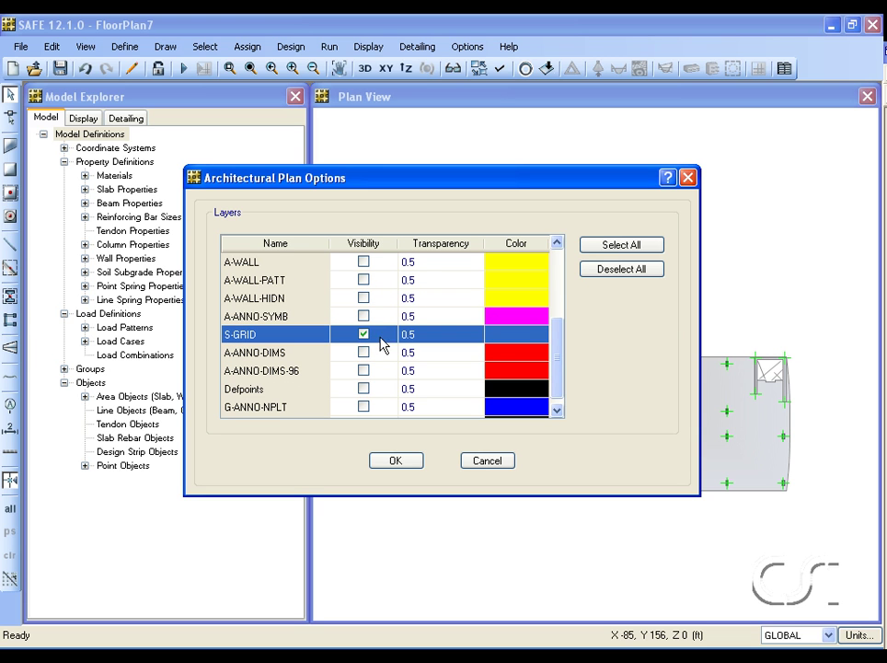
left_click(394, 461)
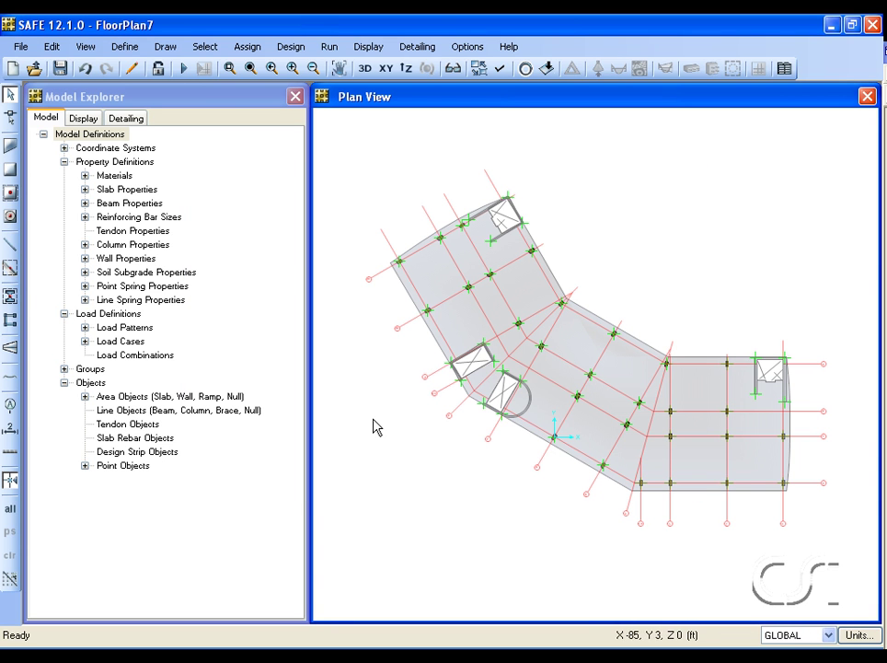
Draw GLOBAL grid lines over all the architectural grid lines with one selection window and hide the architectural layers
left_click(167, 47)
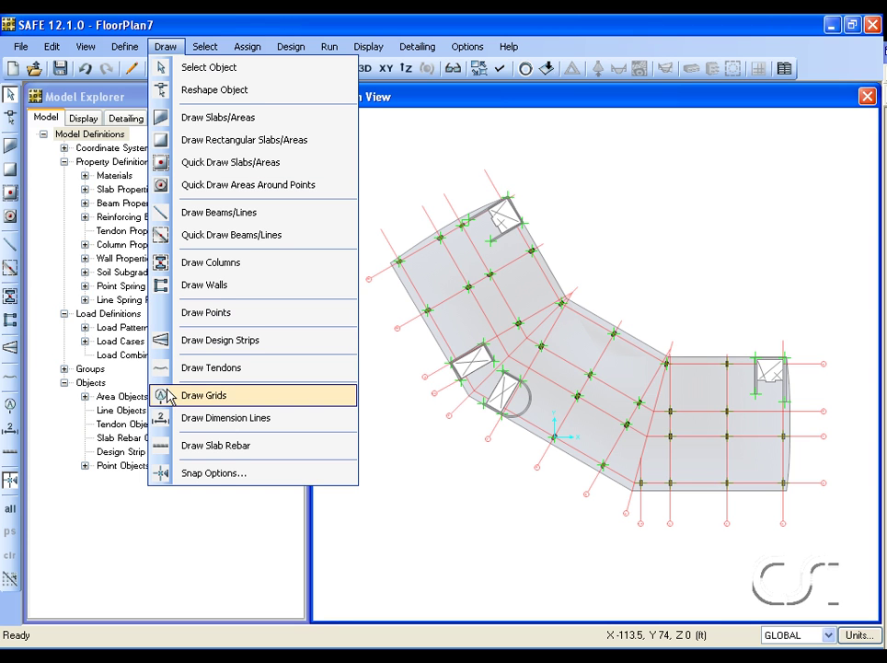
left_click(217, 405)
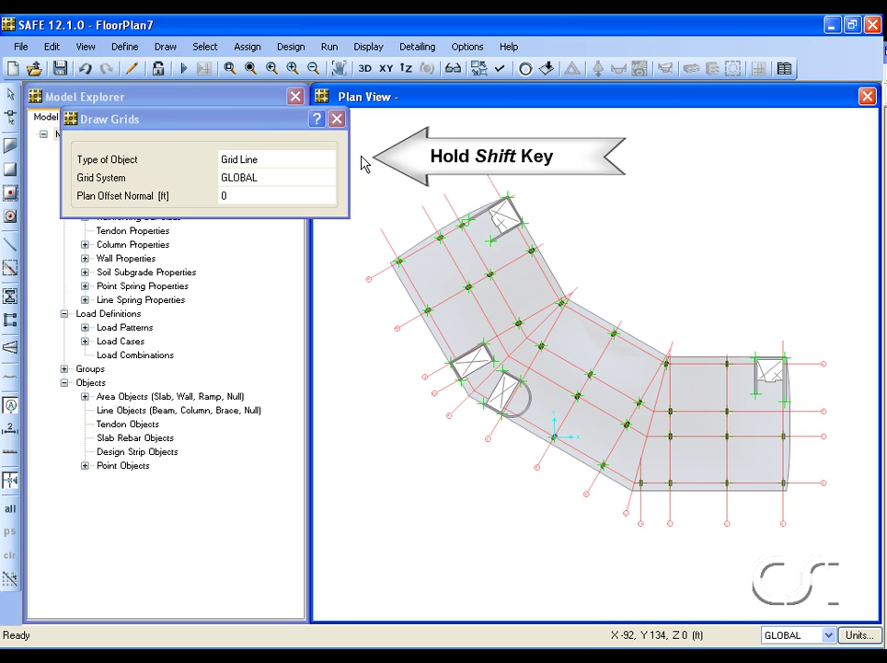
left_click_drag(362, 157, 859, 556, "shift")
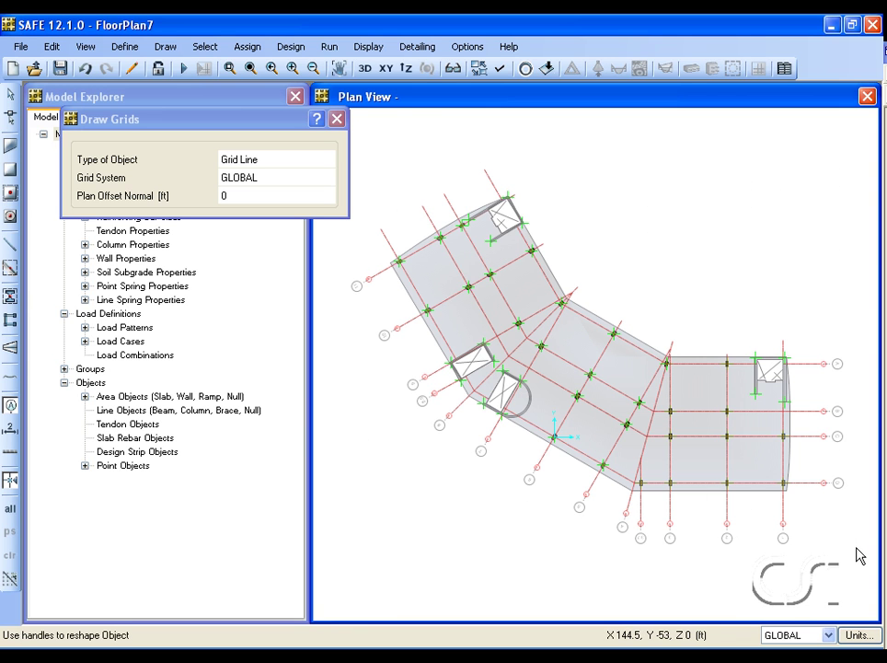
left_click(9, 95)
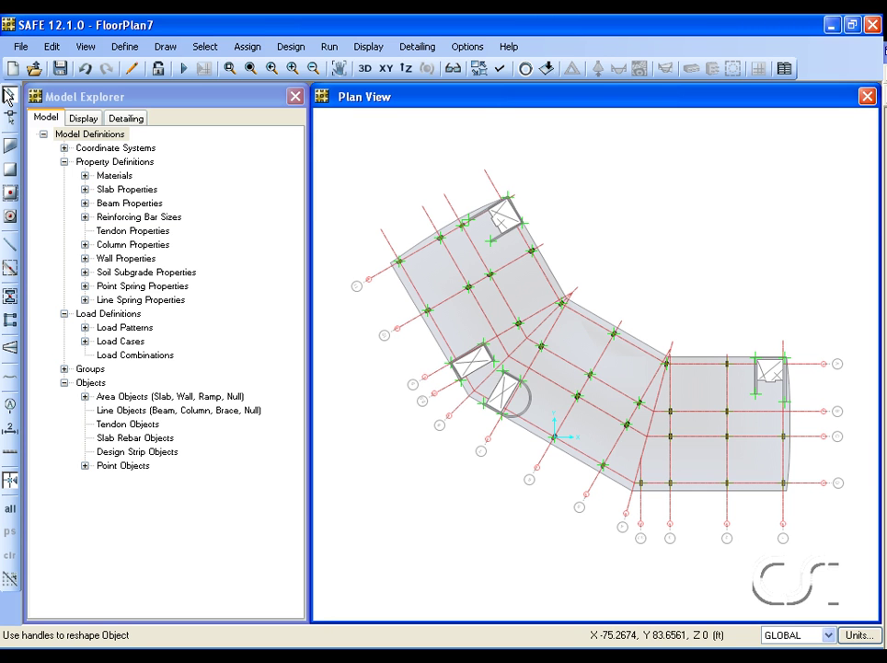
left_click(500, 69)
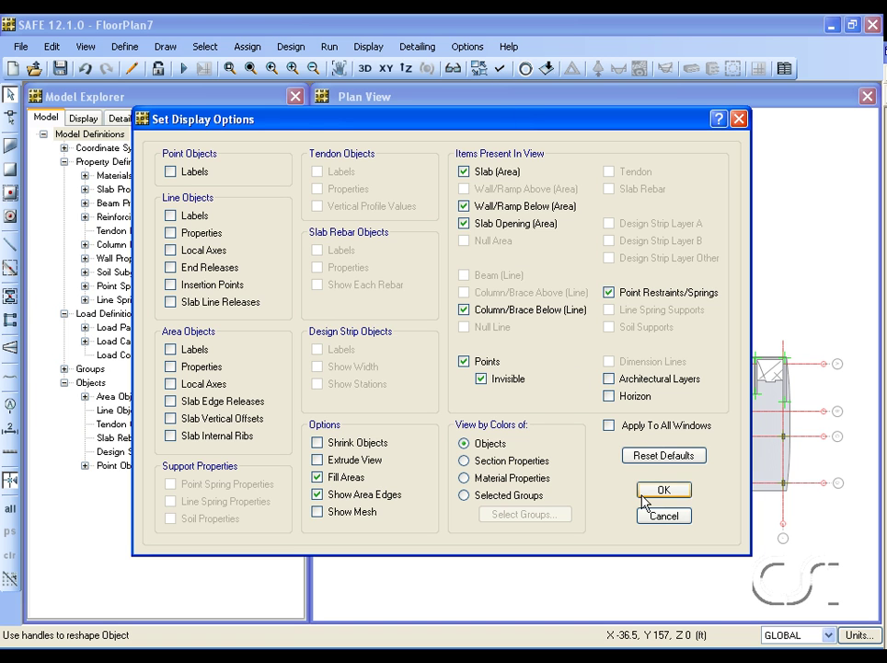
left_click(648, 496)
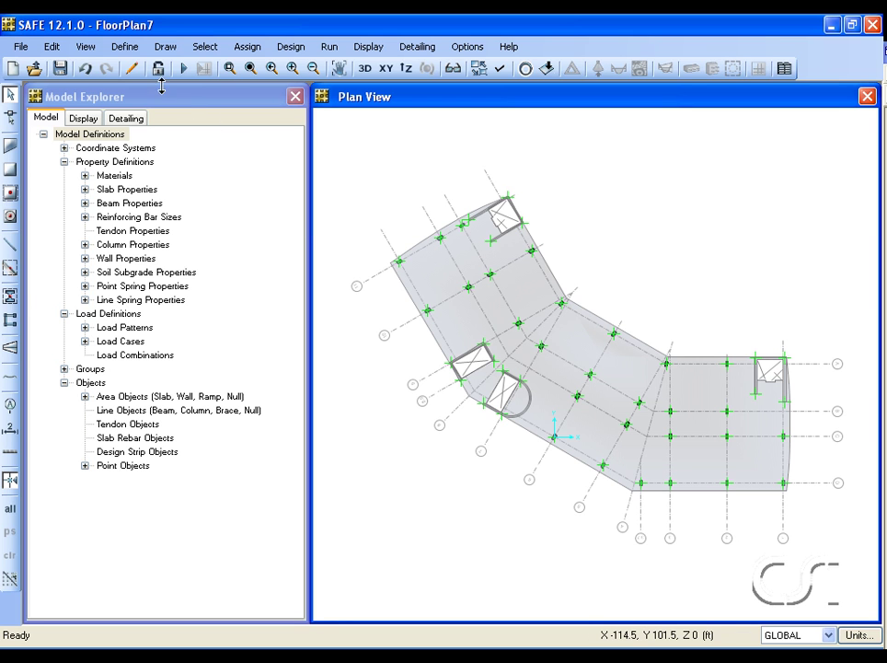
Review the general grid data of the GLOBAL coordinate system
left_click(51, 46)
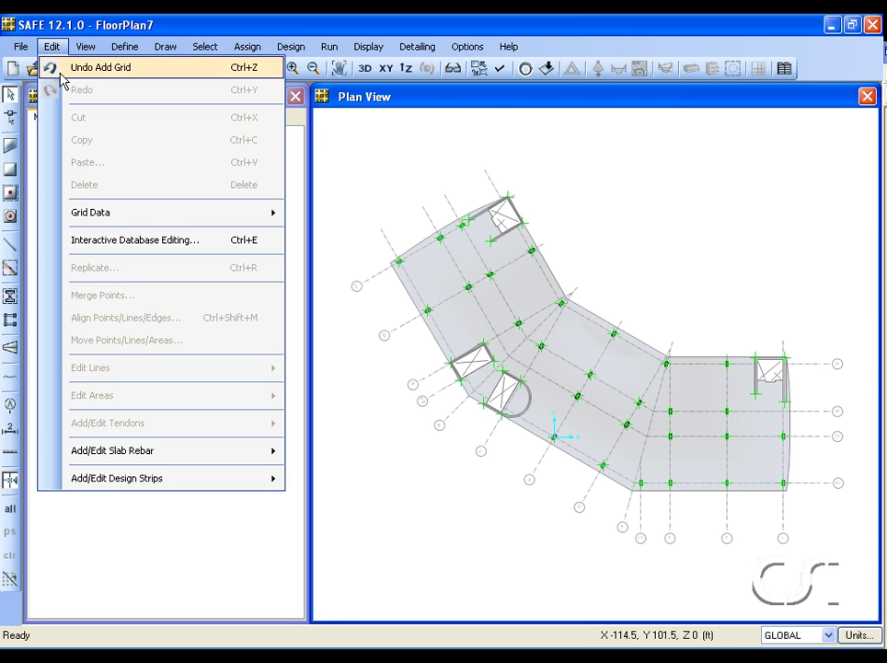
mouse_move(61, 211)
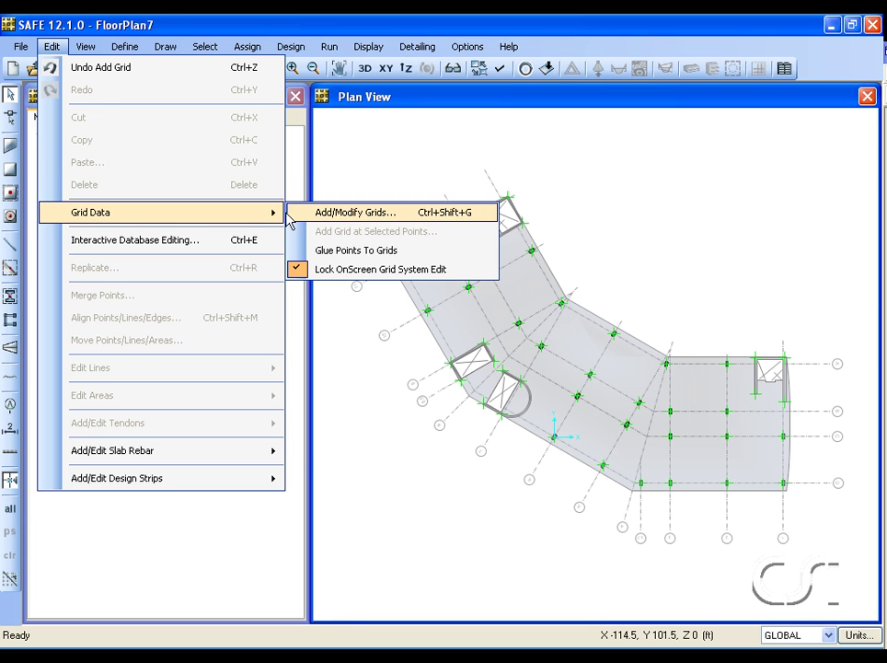
left_click(349, 215)
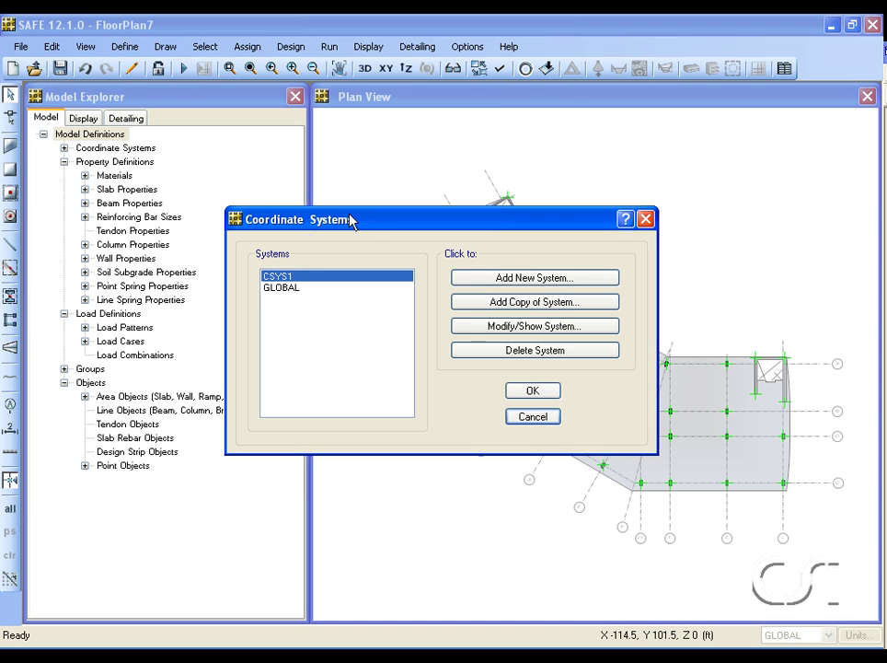
left_click(293, 288)
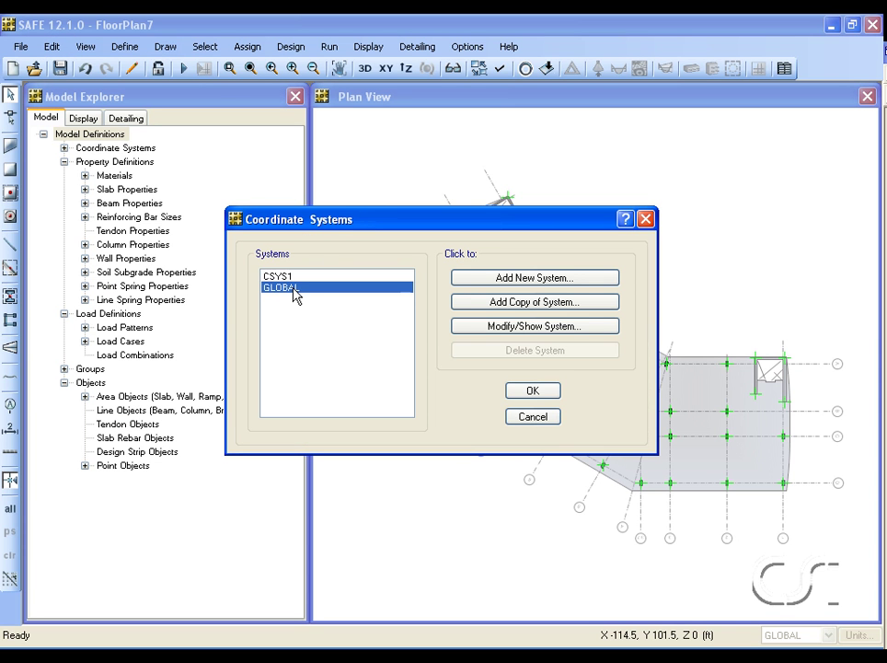
left_click(479, 336)
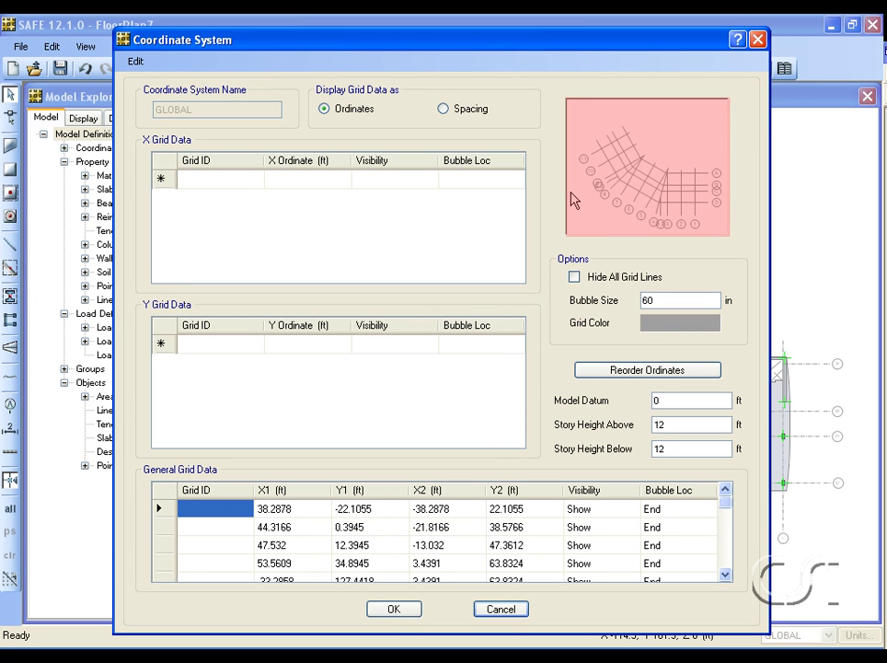
left_click_drag(725, 508, 711, 559)
left_click(393, 608)
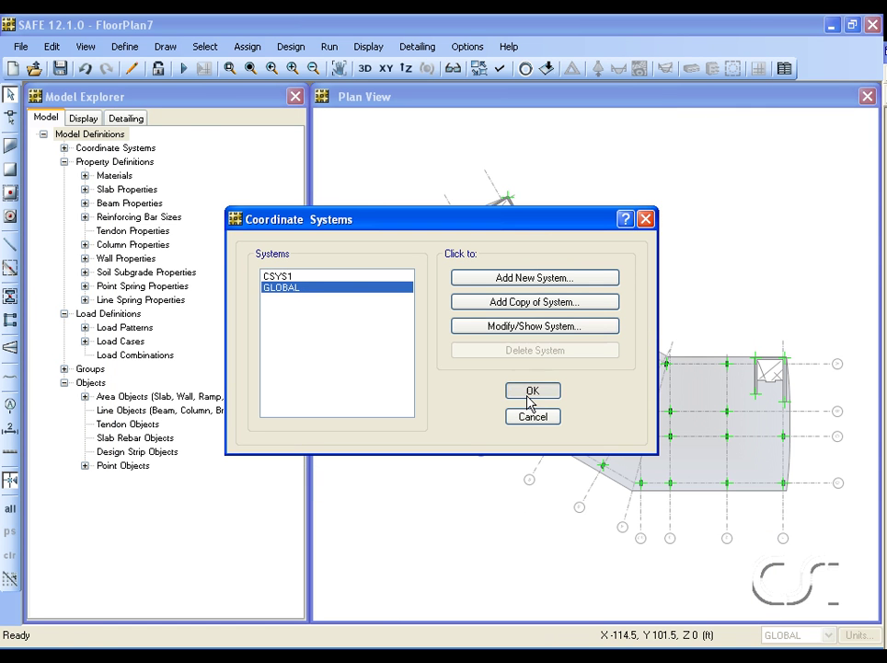
left_click(532, 391)
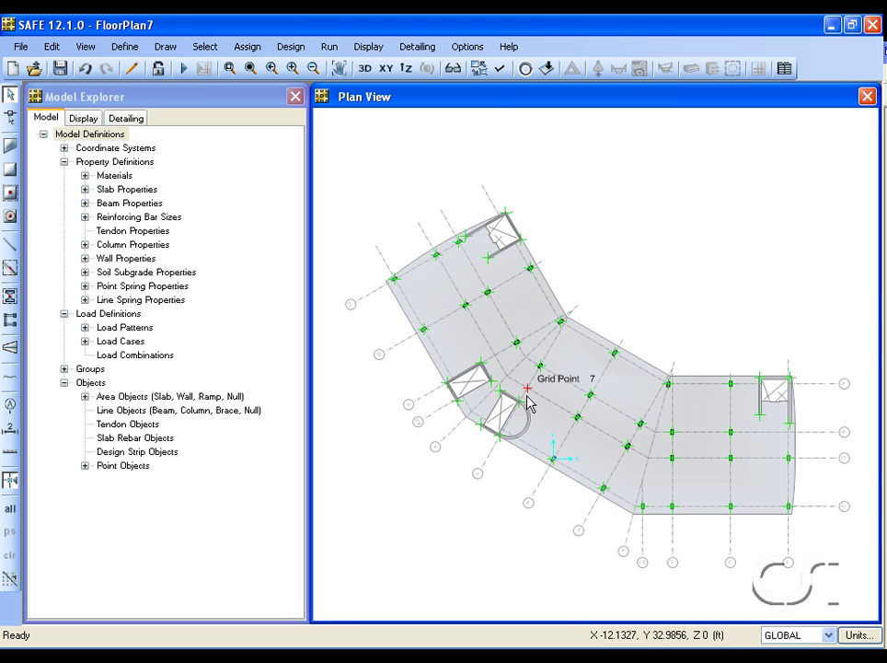
Display the floor model in a 3-D view
left_click(364, 72)
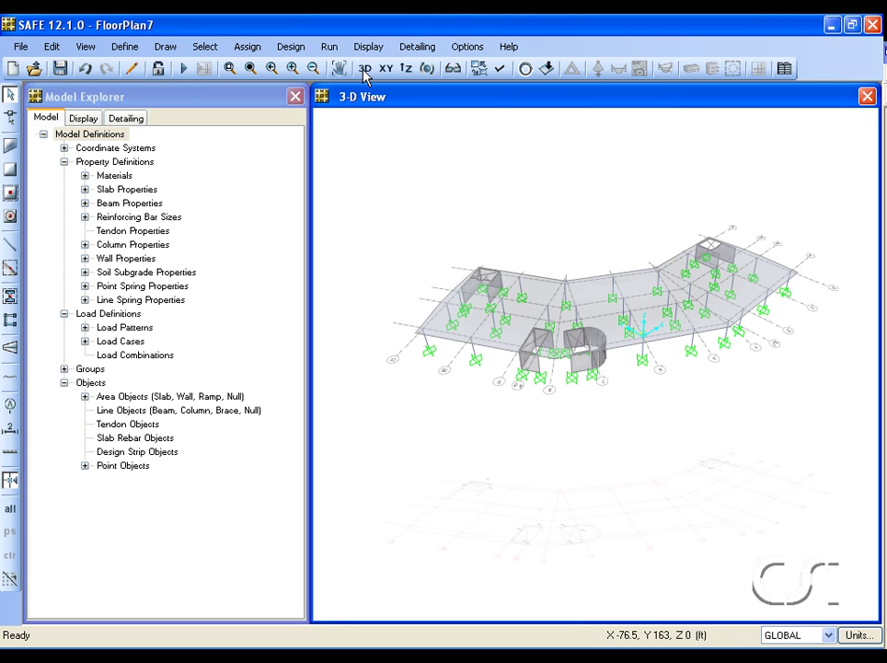